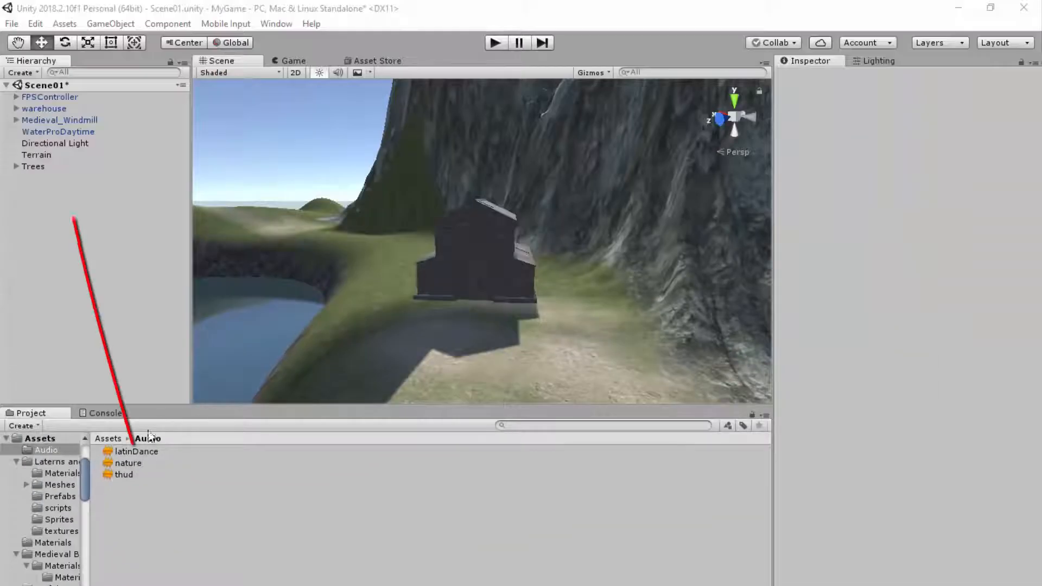
# Step: Add the nature audio clip from the Audio folder to the scene as its own object with an audio source
pyautogui.click(39, 107)
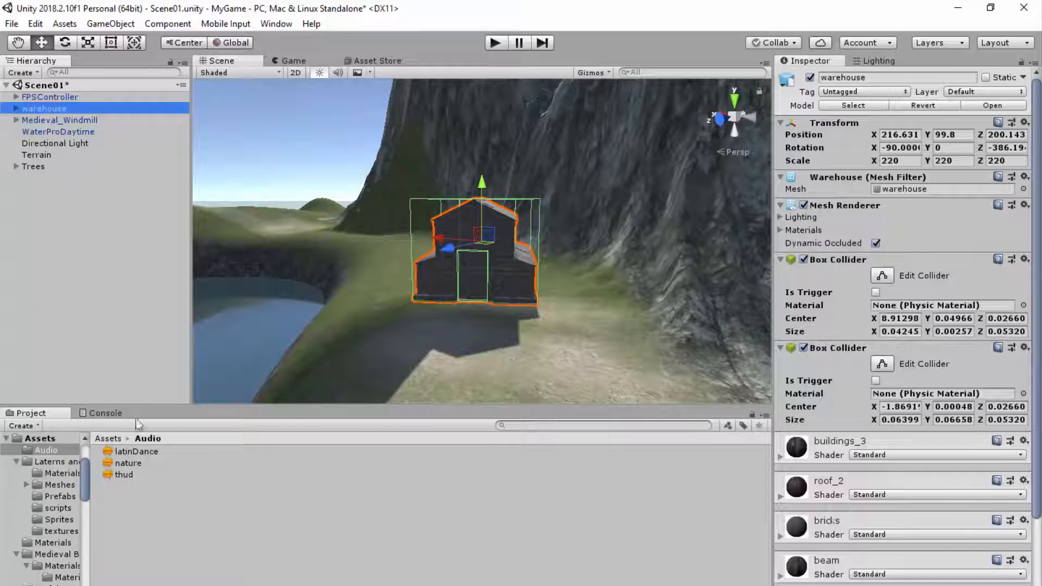
pyautogui.moveTo(128, 463)
pyautogui.mouseDown()
pyautogui.moveTo(67, 301)
pyautogui.moveTo(47, 216)
pyautogui.moveTo(49, 238)
pyautogui.mouseUp()
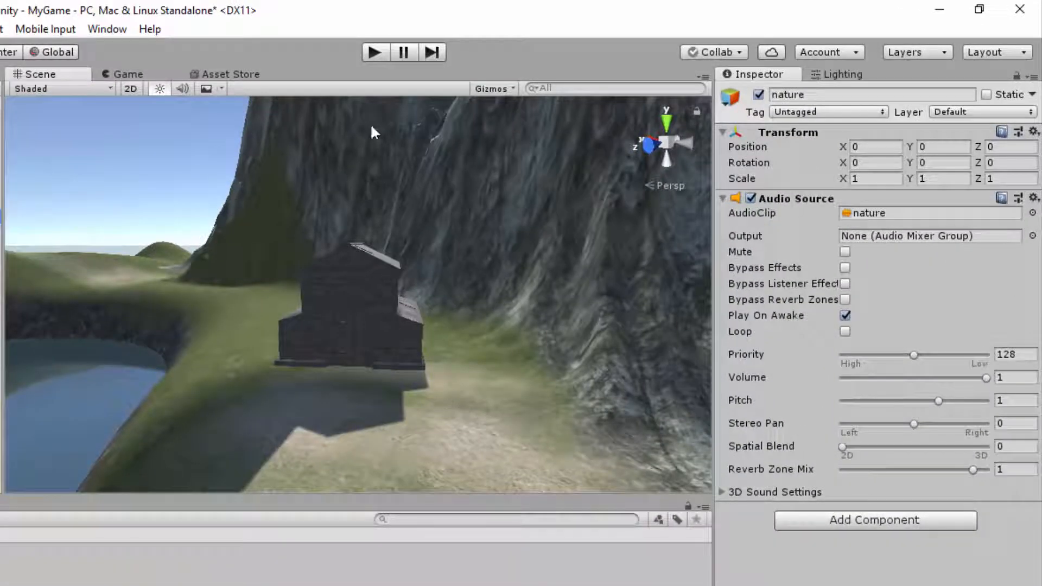
# Step: Playtest the scene, walking around the warehouse to check the nature background sound, and stop the game
pyautogui.click(374, 56)
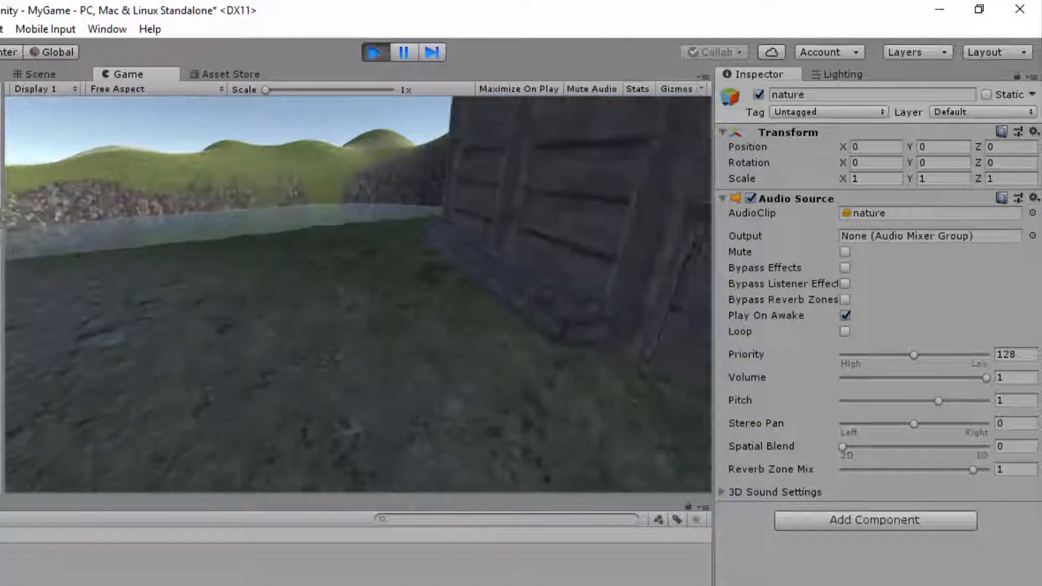
pyautogui.press('w')
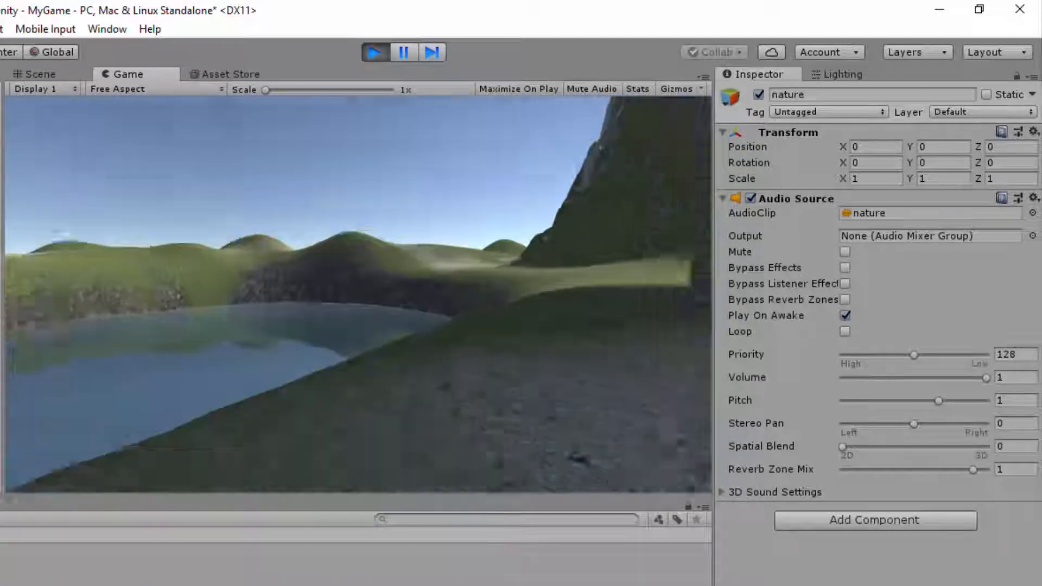
pyautogui.press('d')
pyautogui.press('Escape')
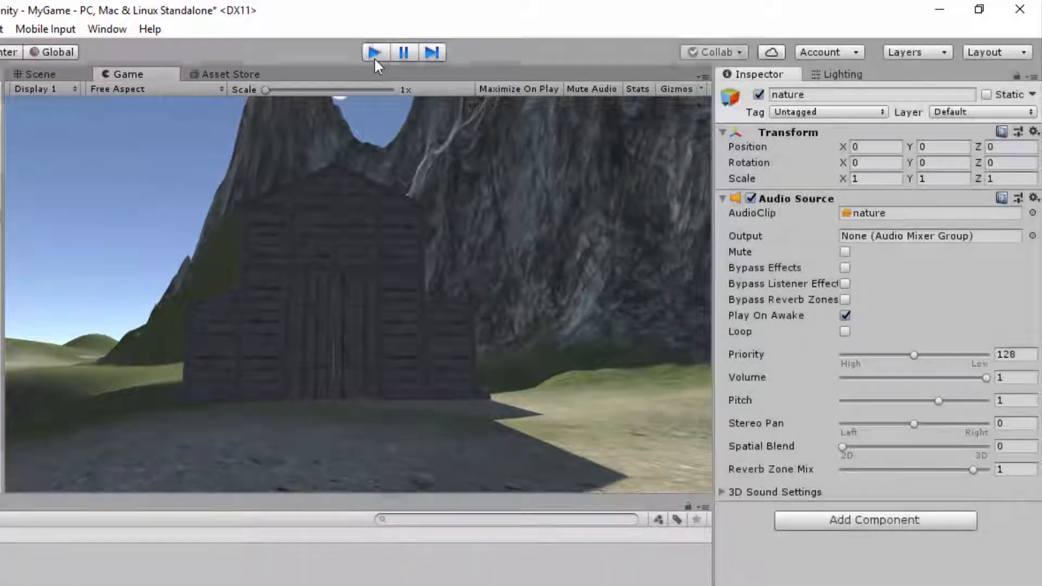
pyautogui.click(374, 57)
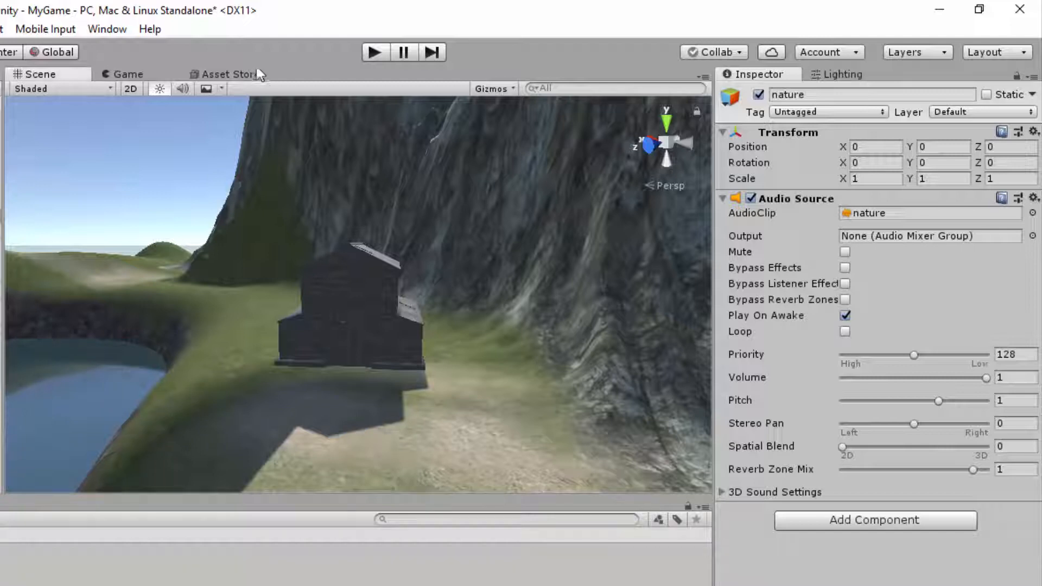
# Step: Search the Asset Store for "dancing rabbit" and open the Low Poly Dancing Rabbit page
pyautogui.click(241, 79)
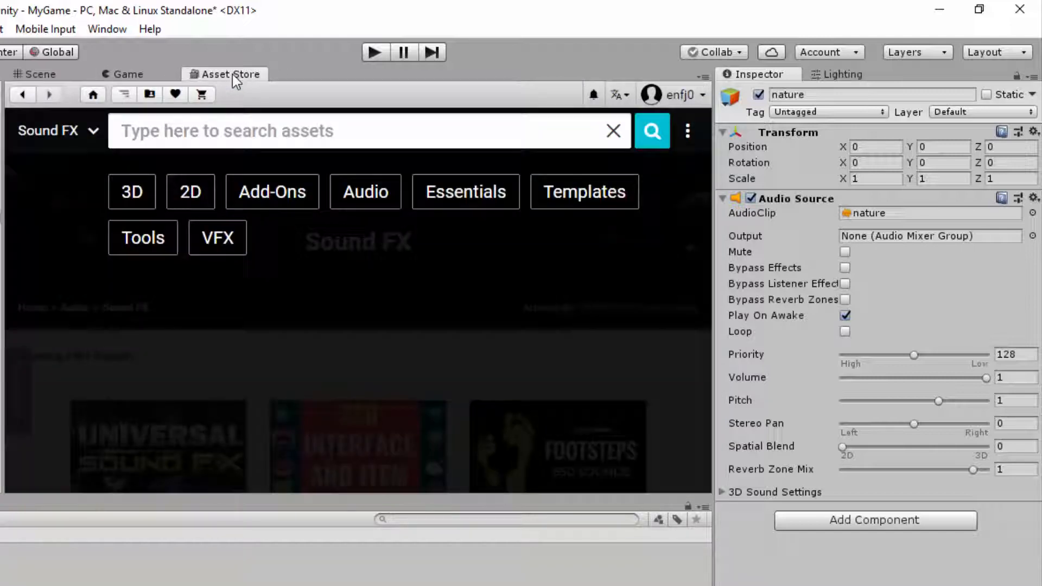
pyautogui.click(228, 136)
pyautogui.write('dancing rabbit')
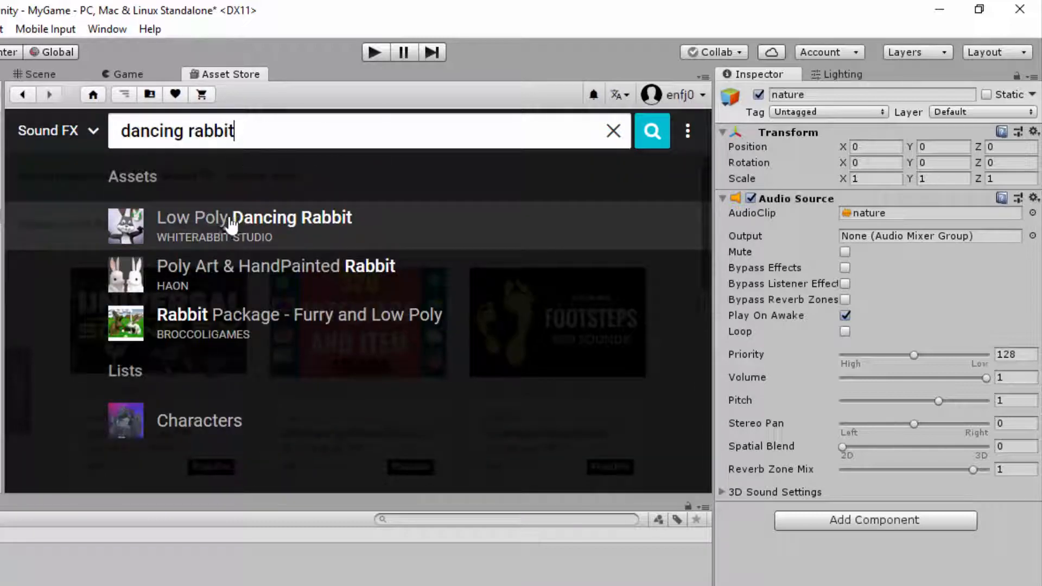
pyautogui.click(274, 228)
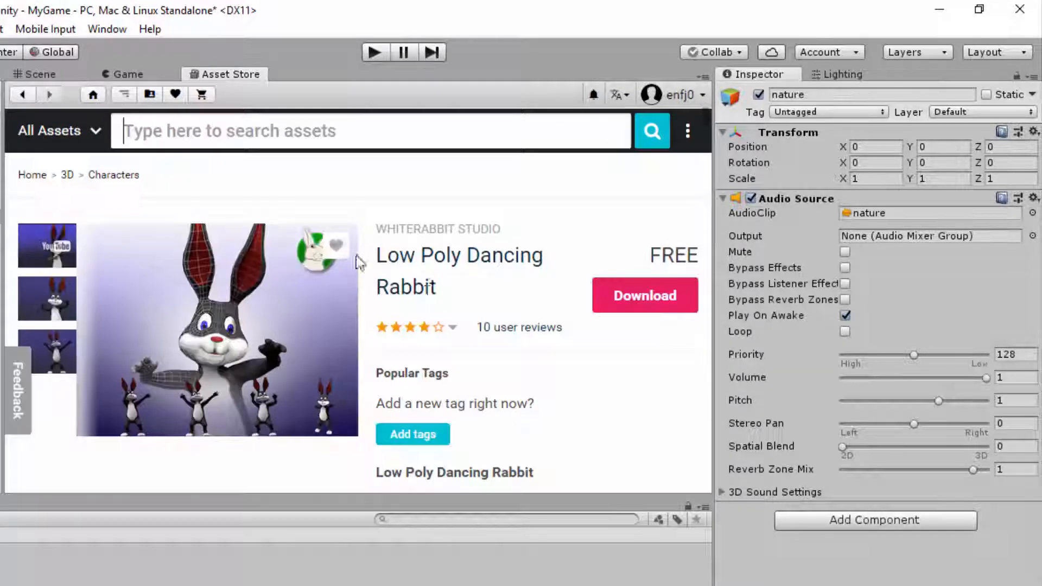
# Step: Download the Low Poly Dancing Rabbit package, accept the compatibility notice and import all its files into the project
pyautogui.click(641, 304)
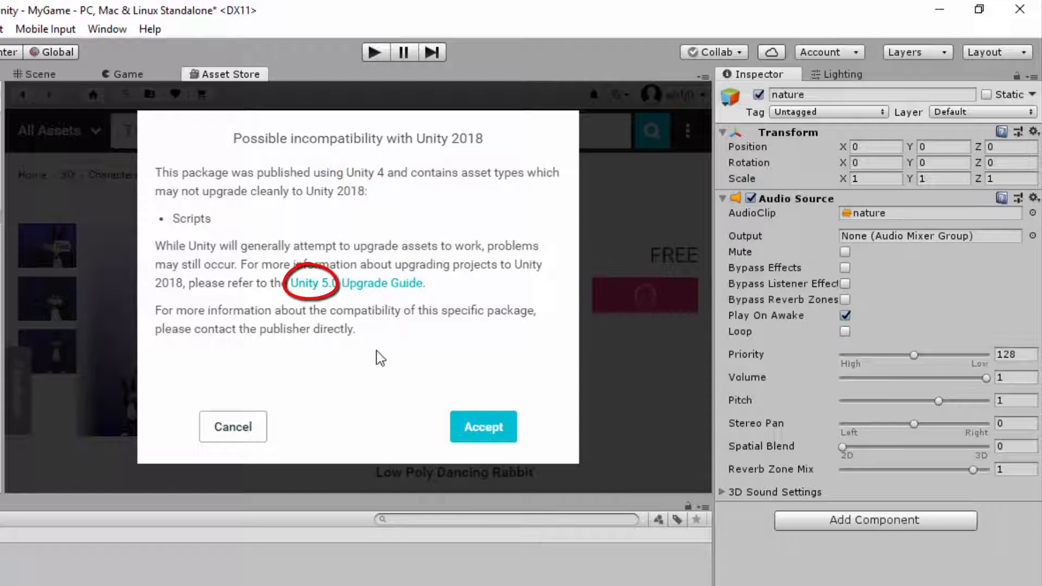
pyautogui.click(487, 437)
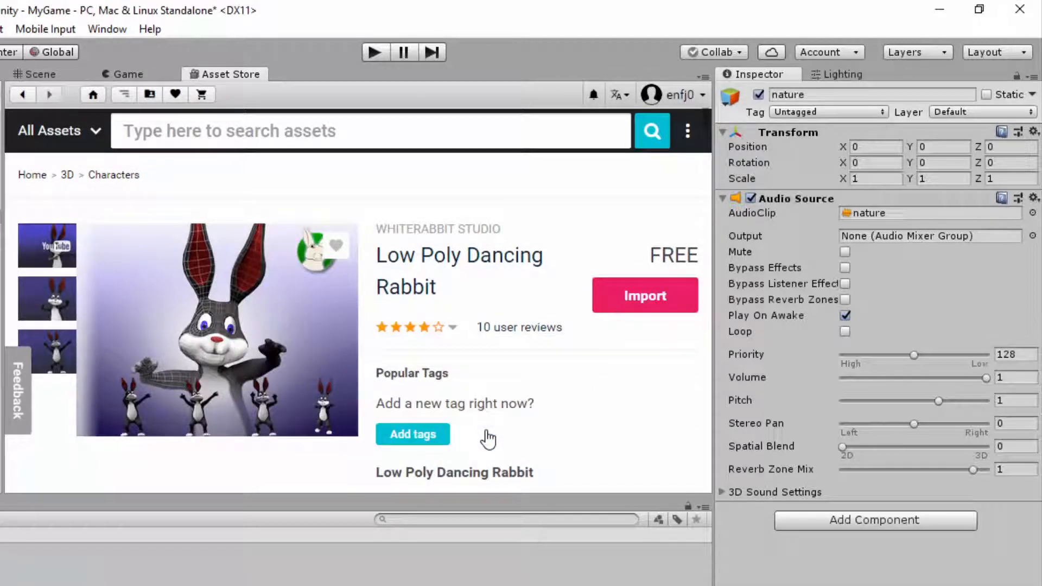
pyautogui.click(646, 306)
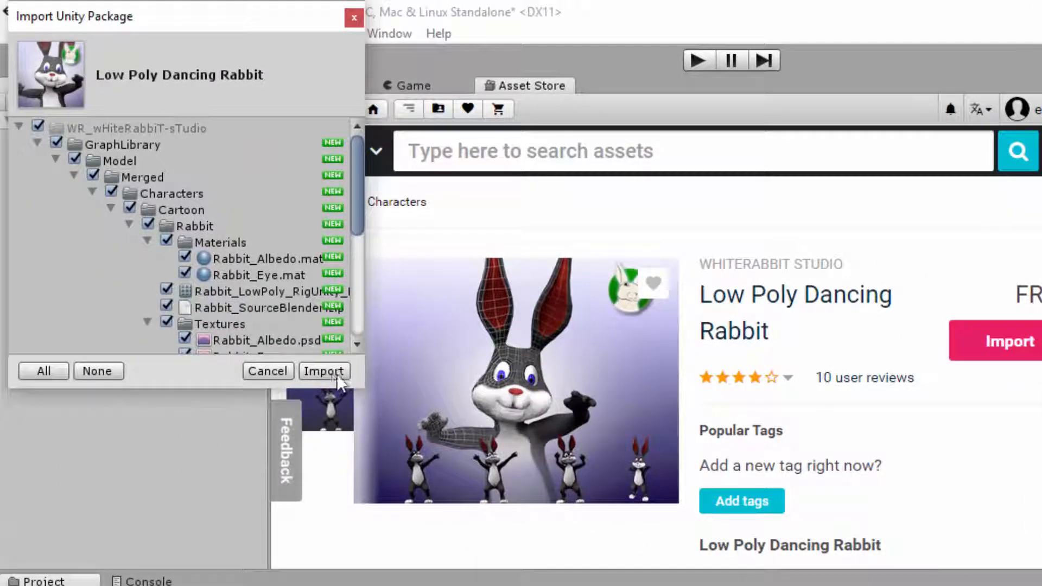
pyautogui.click(328, 372)
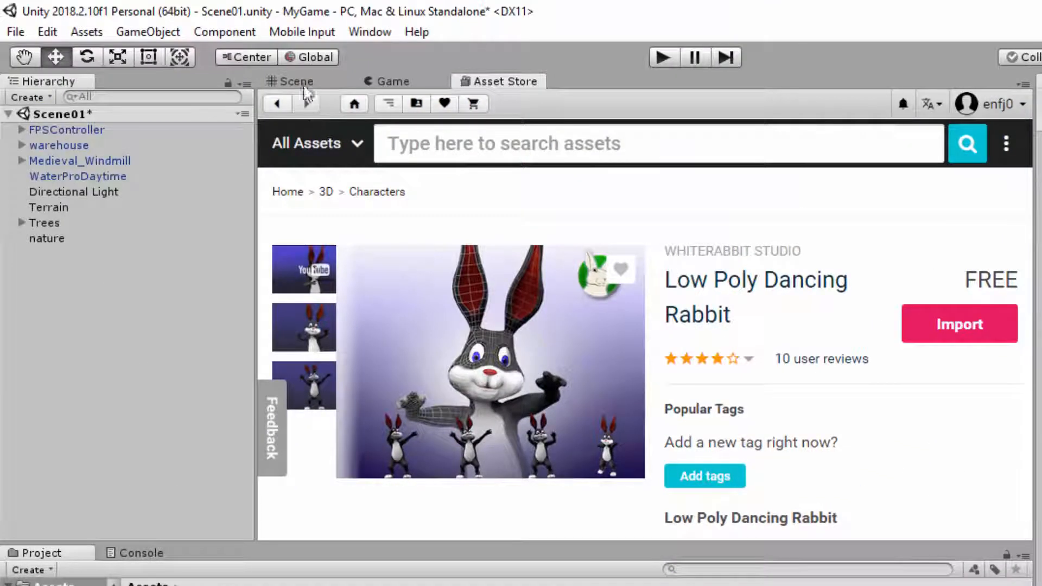
# Step: Return to the scene view and open the project folder WR_wHiteRabbiT-sTudio/GraphLibrary/Model/Merged/Characters/Cartoon/Rabbit
pyautogui.click(301, 78)
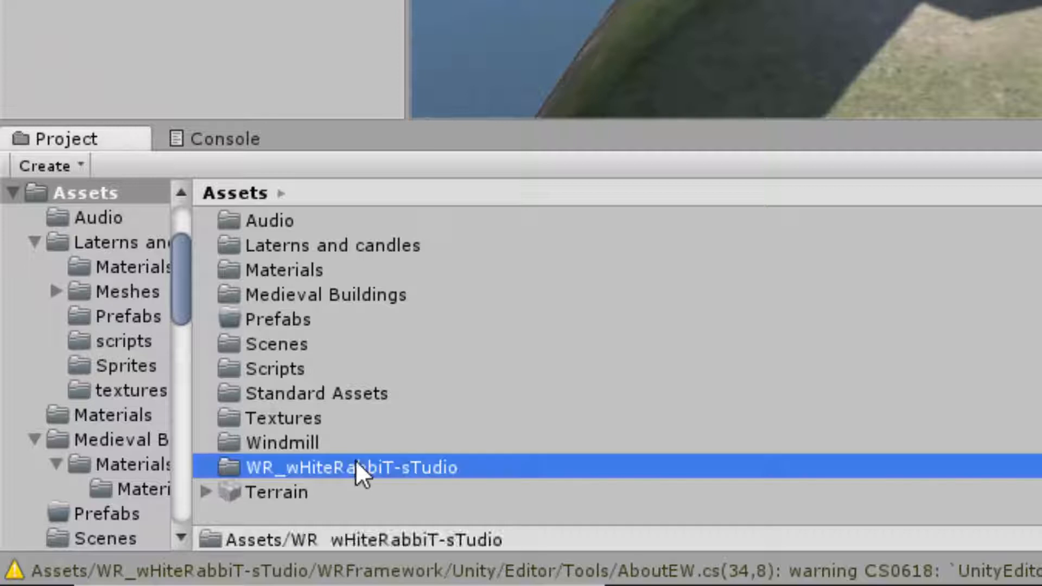
pyautogui.doubleClick(356, 468)
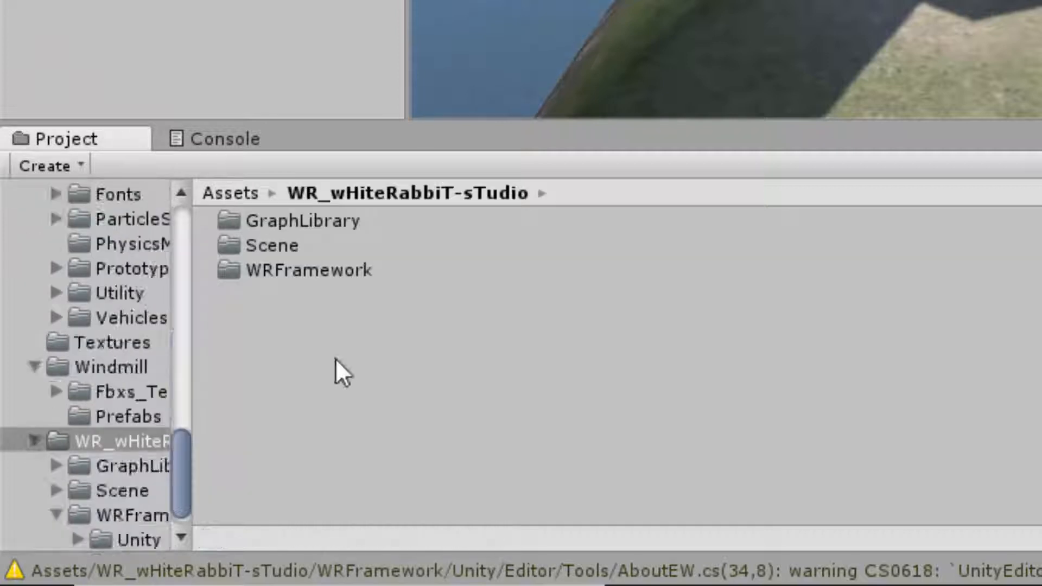
pyautogui.doubleClick(291, 223)
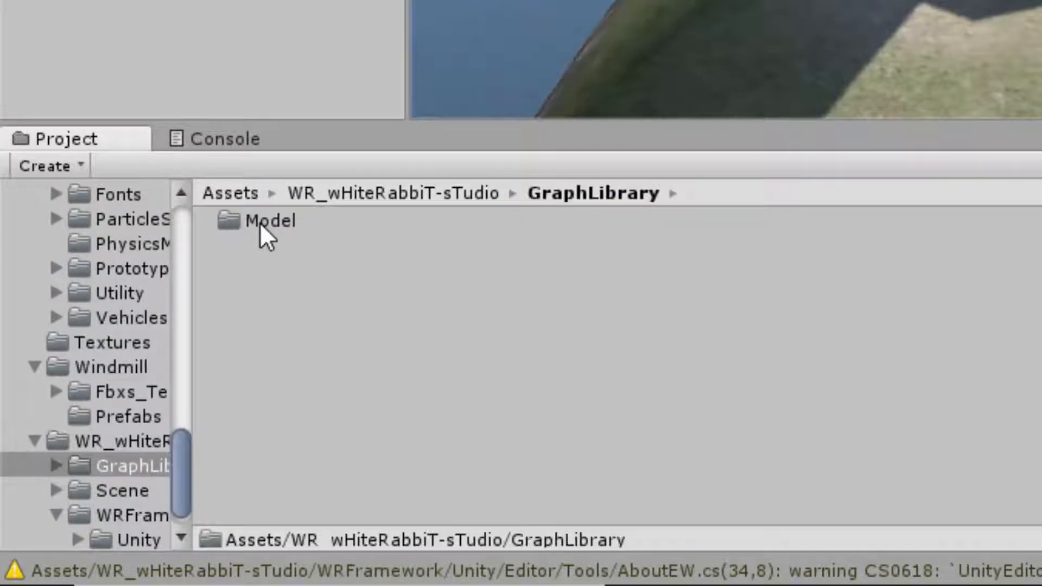
pyautogui.doubleClick(260, 222)
pyautogui.doubleClick(279, 222)
pyautogui.doubleClick(303, 221)
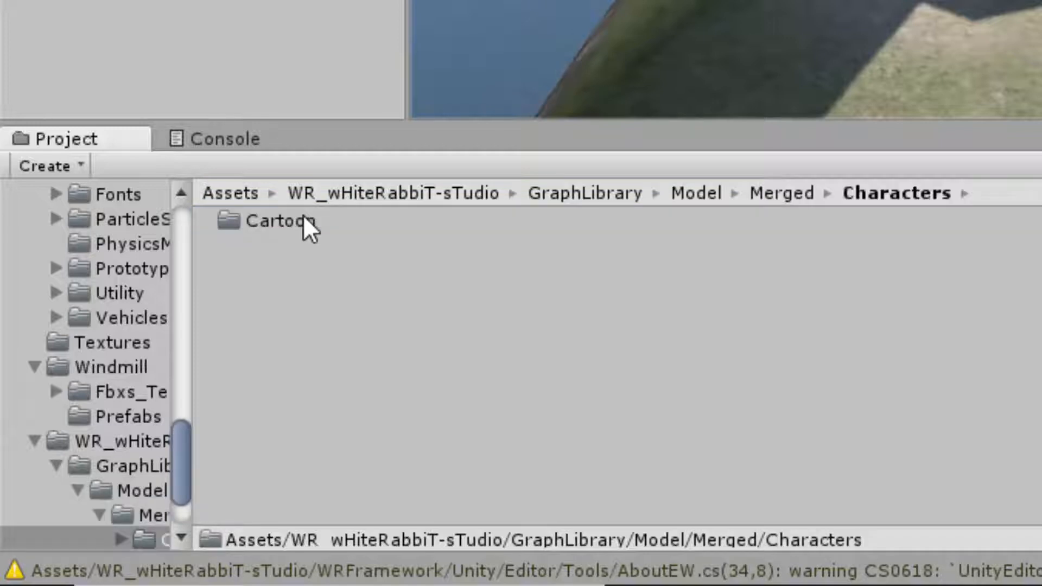
pyautogui.doubleClick(292, 221)
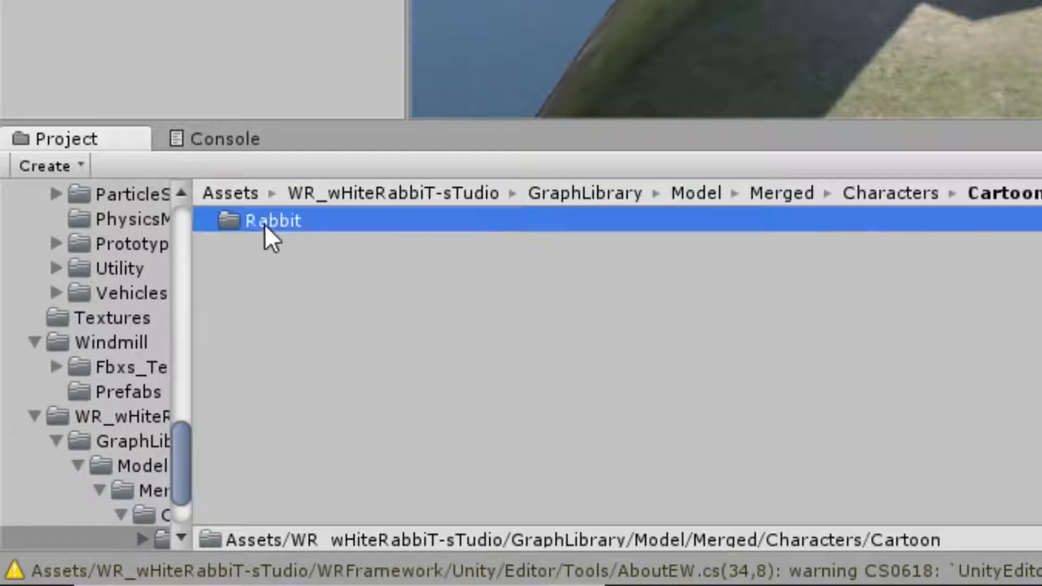
pyautogui.doubleClick(267, 222)
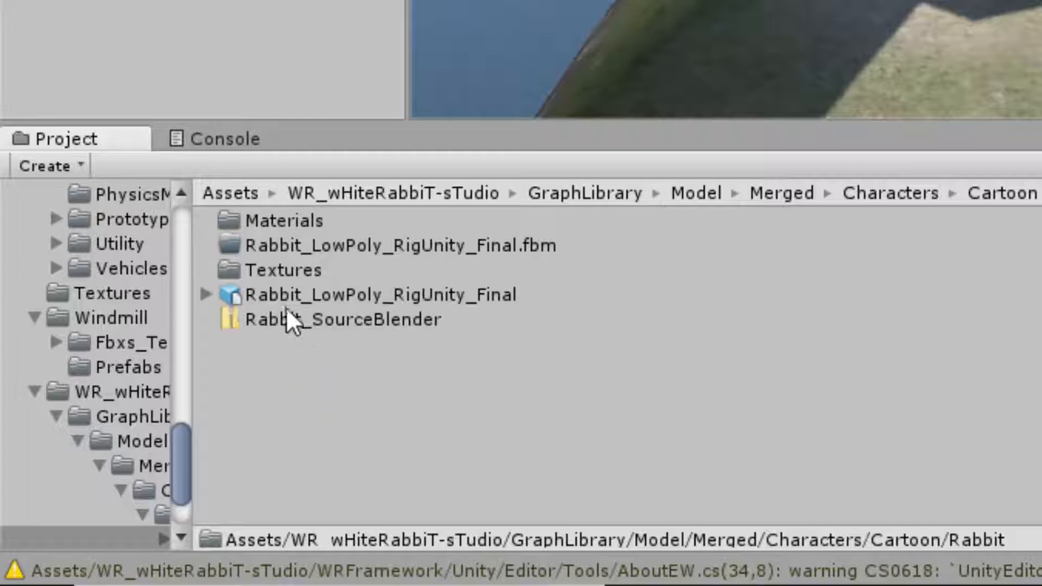
# Step: Place the Rabbit_LowPoly_RigUnity_Final model beside the warehouse, turn it to about 185° around Y and raise it above the ground
pyautogui.moveTo(334, 296); pyautogui.dragTo(705, 369)
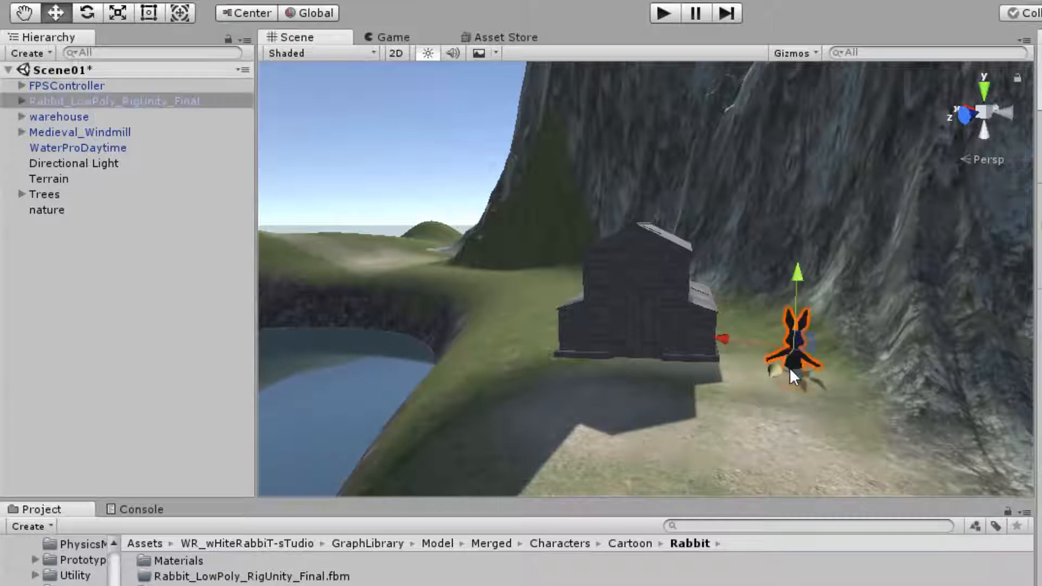
pyautogui.press('e')
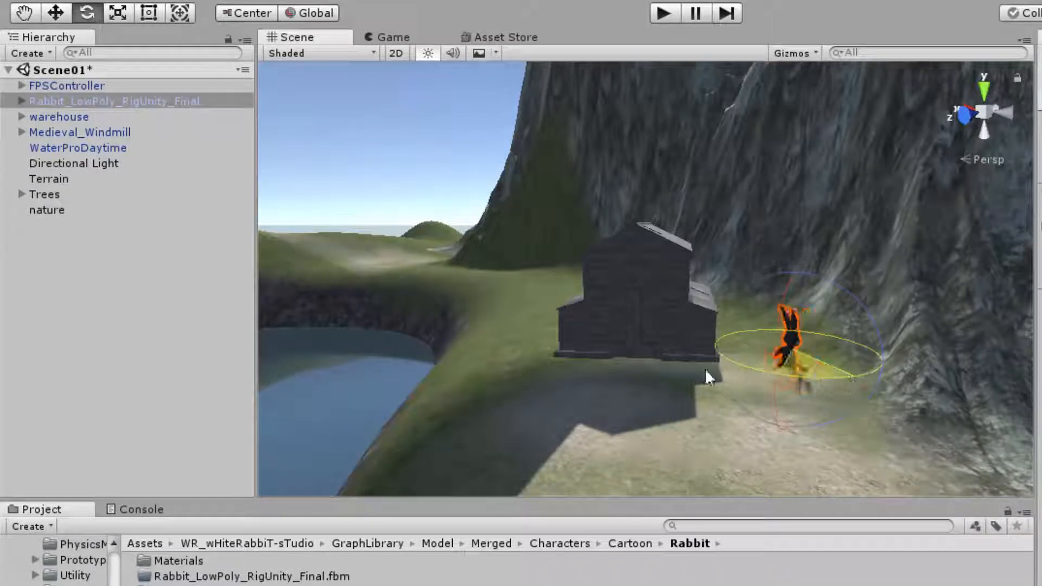
pyautogui.press('w')
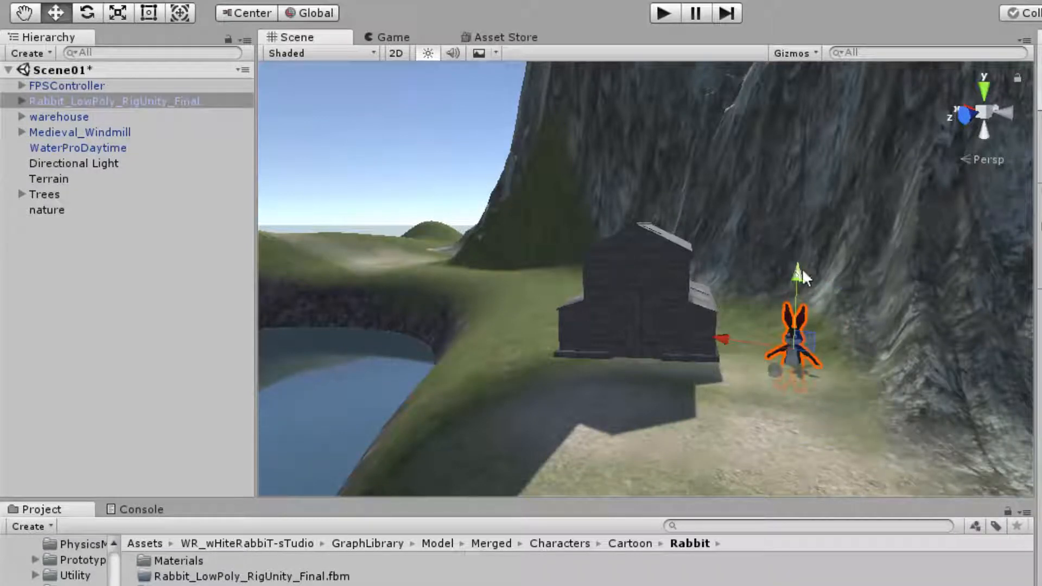
pyautogui.moveTo(797, 275); pyautogui.dragTo(792, 248)
pyautogui.scroll(3, 762, 371)
pyautogui.scroll(1, 763, 371)
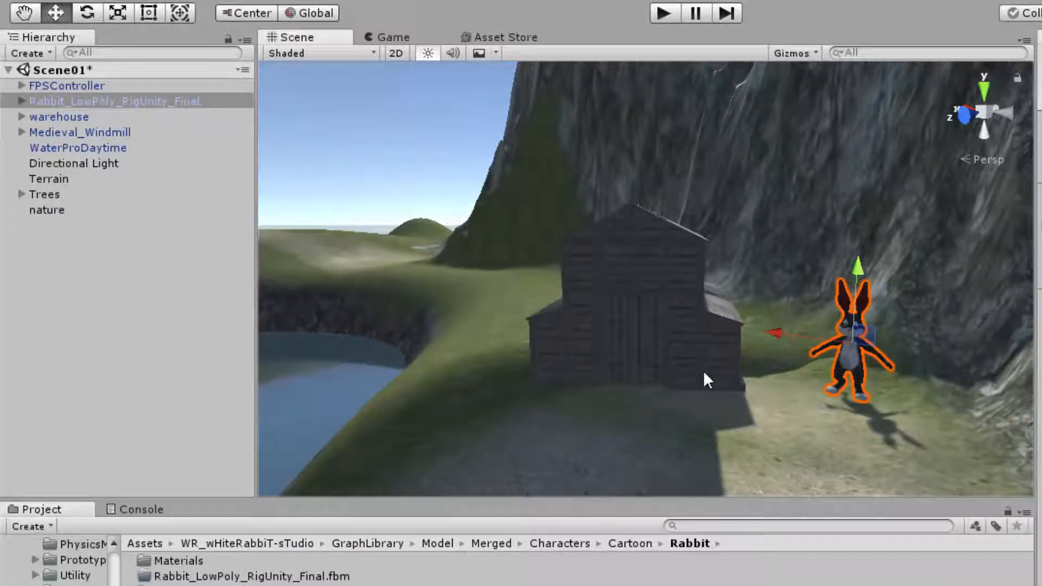
# Step: Scale the rabbit down uniformly to about 0.56 and lower it onto the ground
pyautogui.press('r')
pyautogui.moveTo(852, 348); pyautogui.dragTo(848, 383)
pyautogui.press('w')
pyautogui.moveTo(856, 269); pyautogui.dragTo(859, 294)
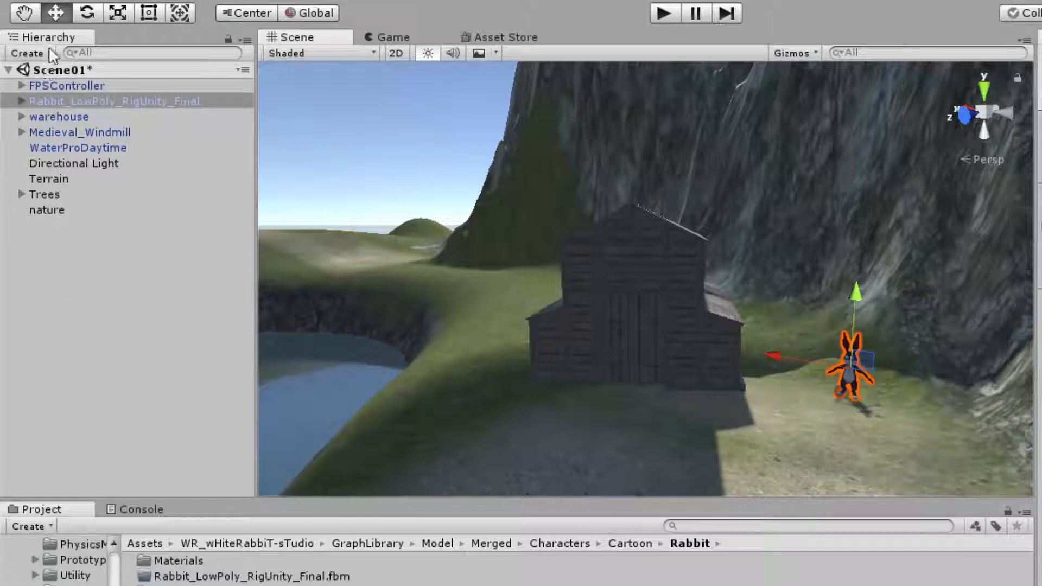
# Step: Rename the Rabbit_LowPoly_RigUnity_Final object in the scene to Rabbit
pyautogui.click(122, 105)
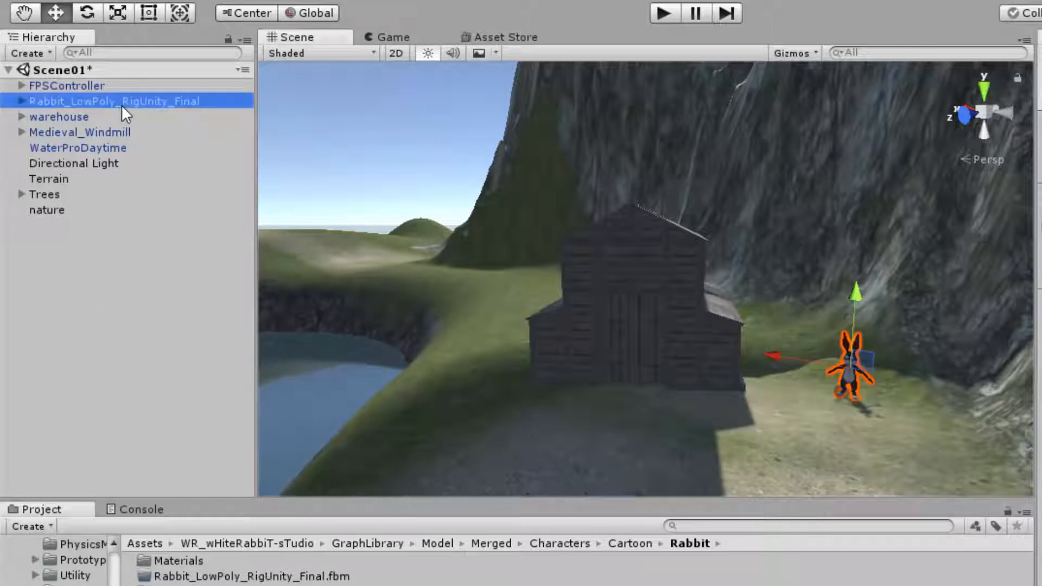
pyautogui.click(122, 106)
pyautogui.moveTo(65, 99); pyautogui.dragTo(226, 106)
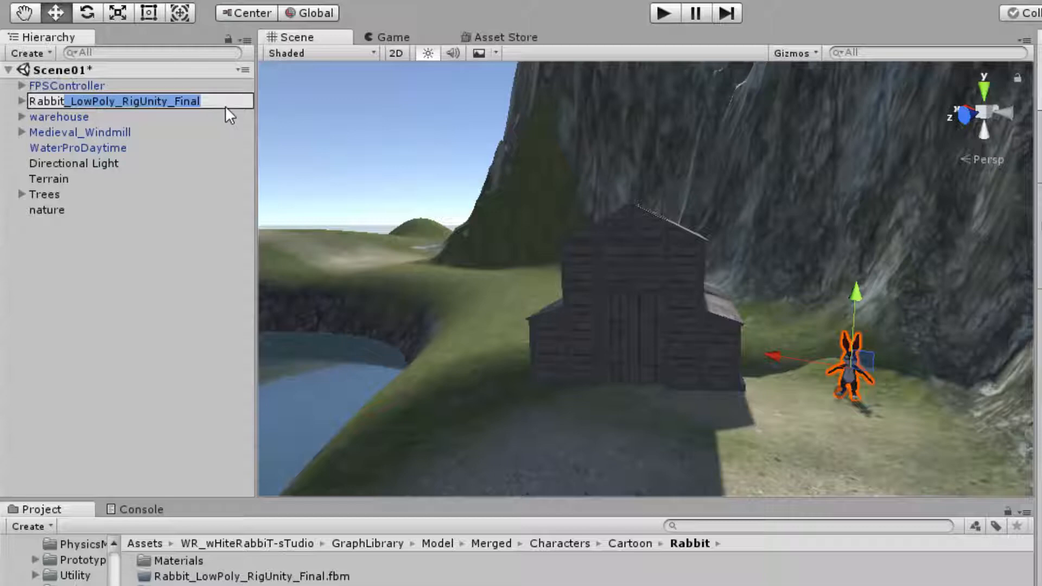
pyautogui.press('BackSpace')
pyautogui.click(126, 326)
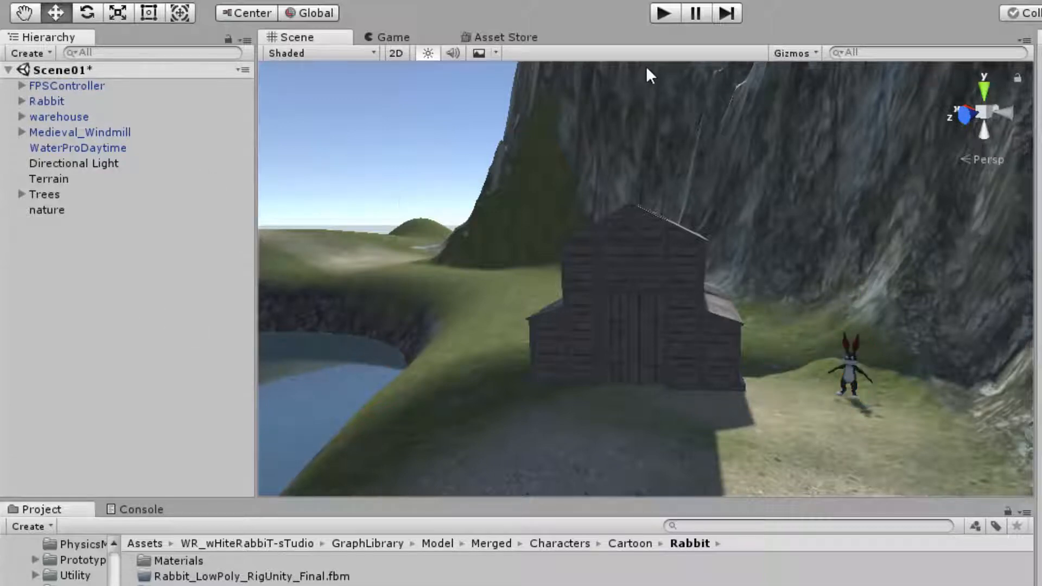
# Step: Playtest the scene, walk up to the rabbit to check its dance animation, and stop the game
pyautogui.click(663, 10)
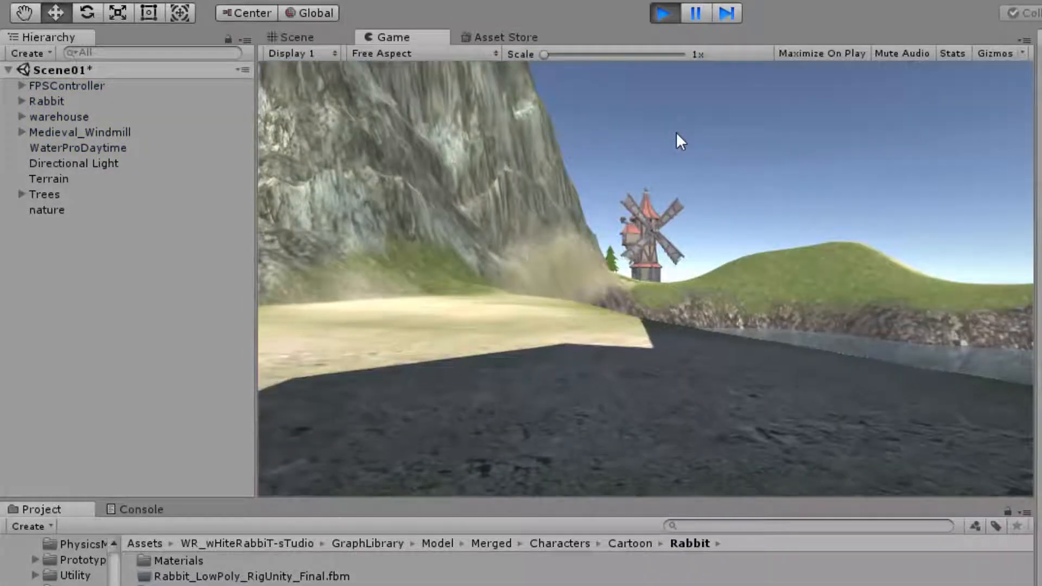
pyautogui.click(676, 132)
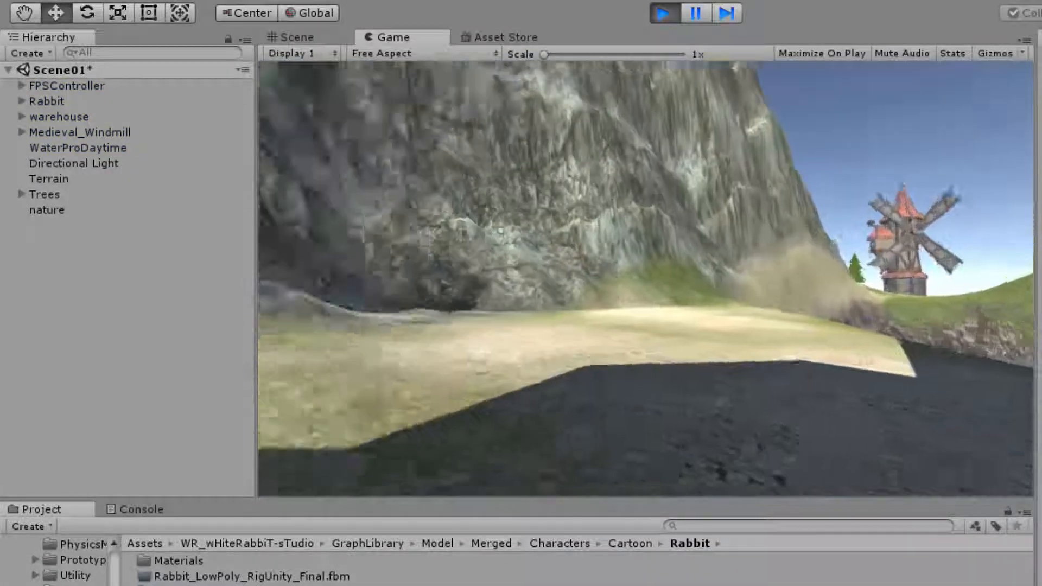
pyautogui.press('w')
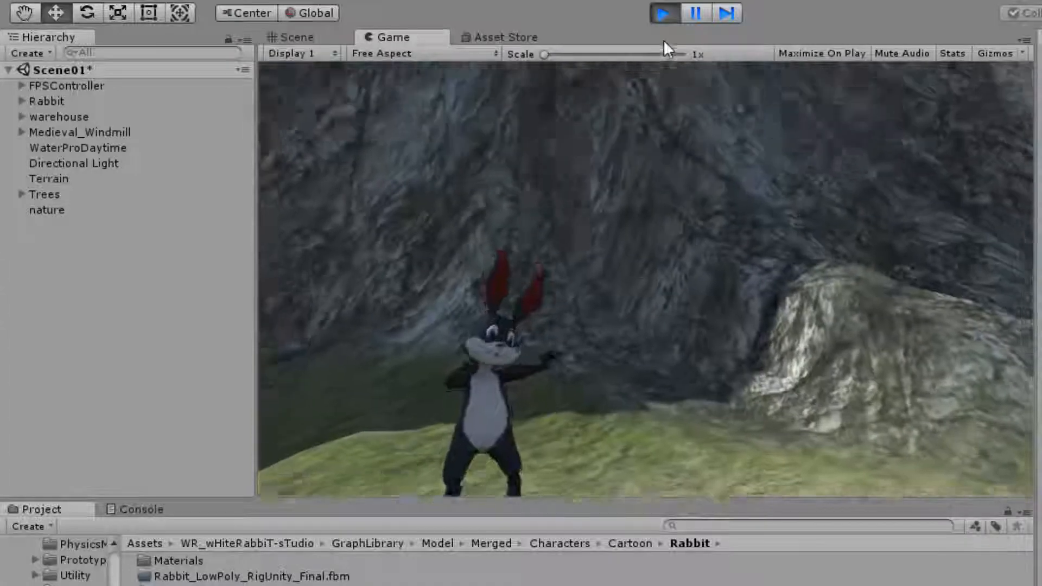
pyautogui.click(661, 13)
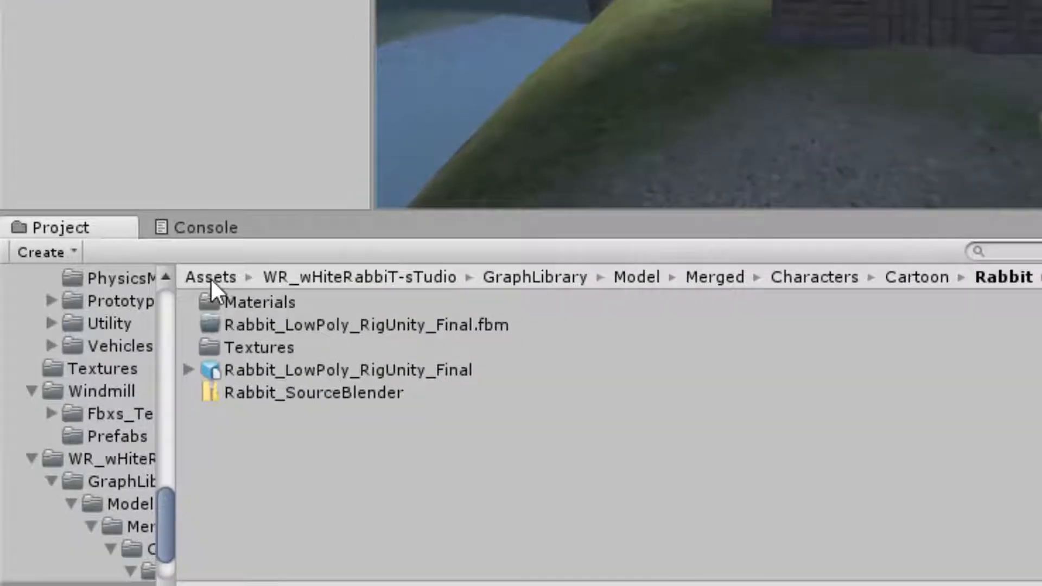
# Step: Attach the latinDance clip from the Audio folder to the Rabbit object as an audio source
pyautogui.click(210, 278)
pyautogui.doubleClick(244, 301)
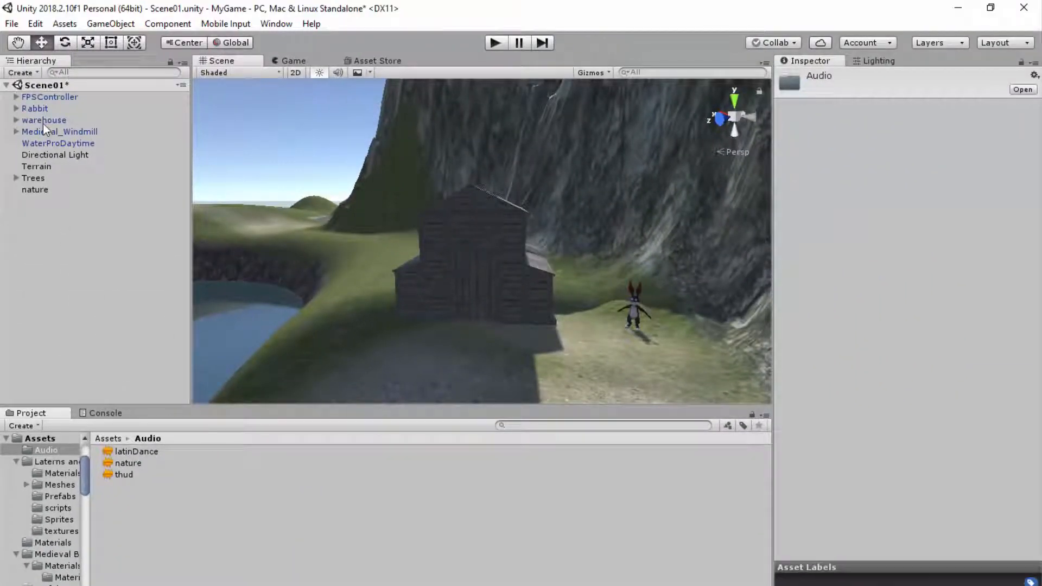
pyautogui.click(36, 107)
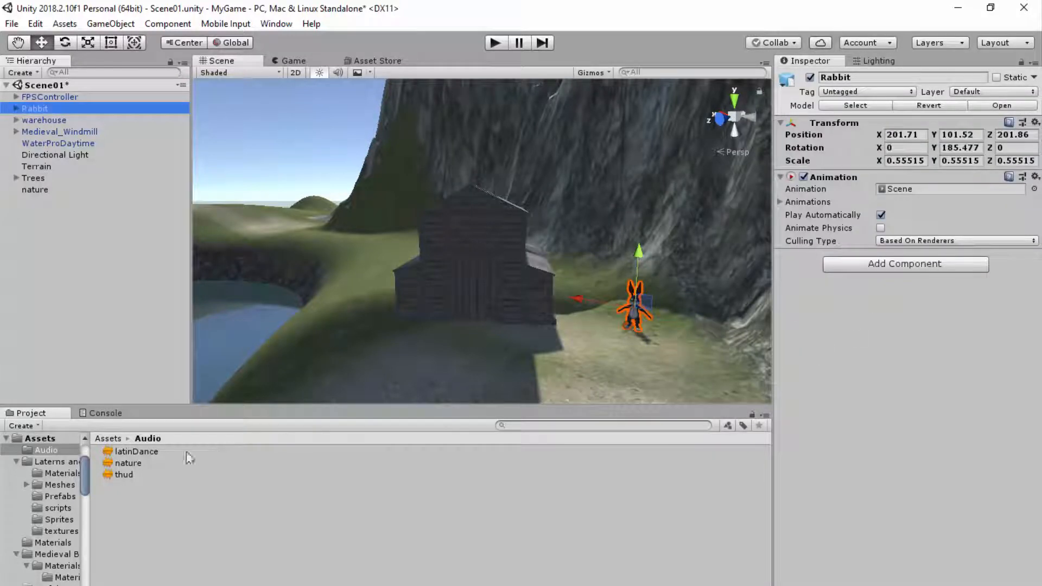
pyautogui.moveTo(128, 452); pyautogui.dragTo(933, 326)
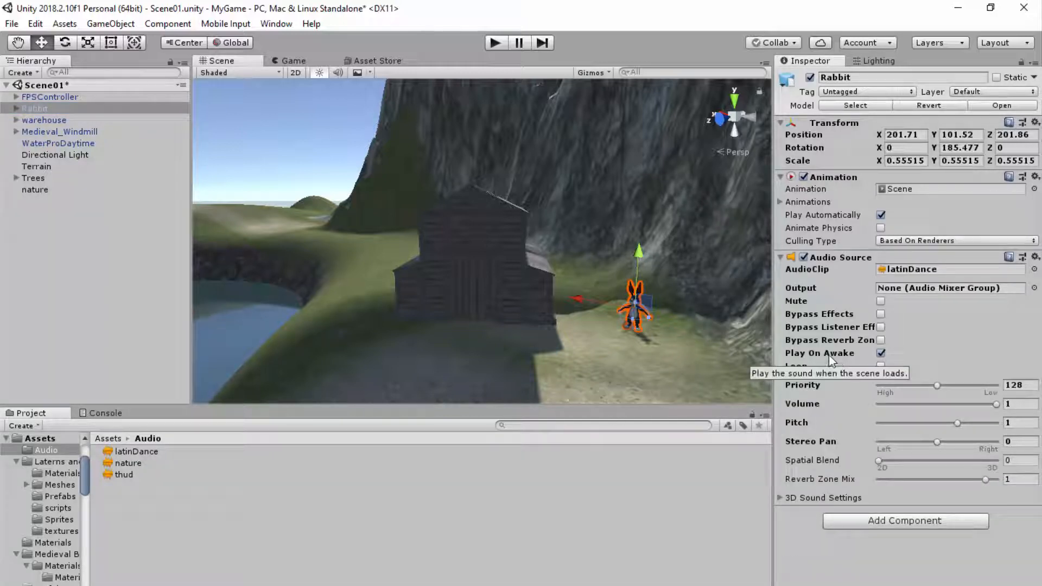
# Step: Playtest the scene to check the latinDance music while facing the rabbit, and stop the game
pyautogui.click(497, 46)
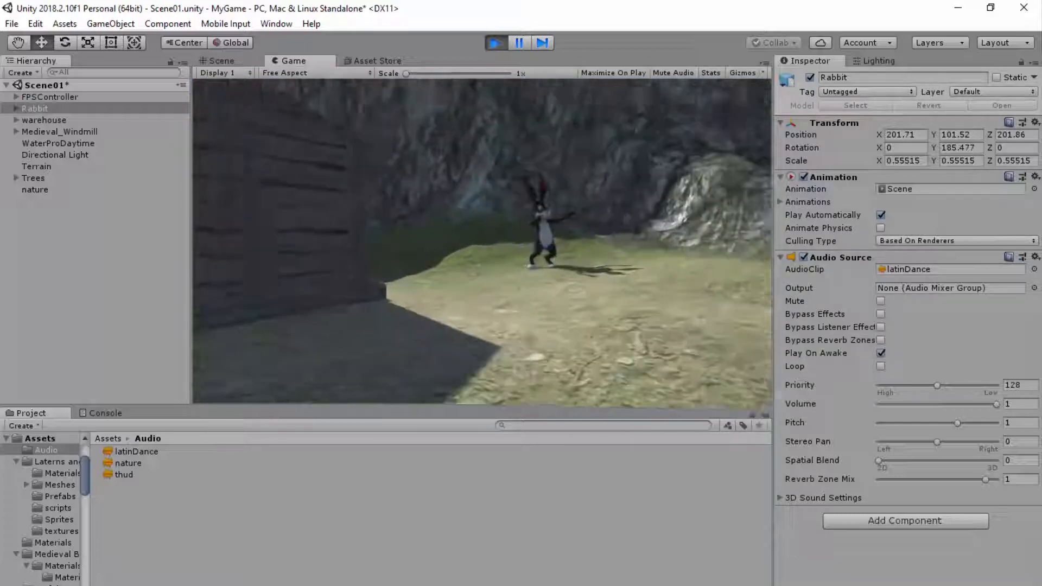
pyautogui.press('Escape')
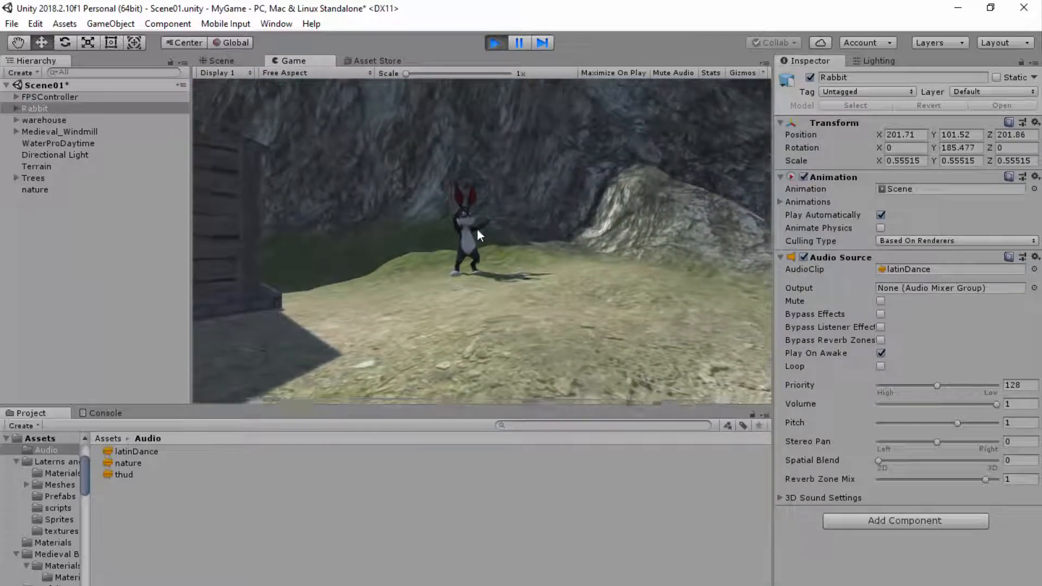
pyautogui.click(494, 43)
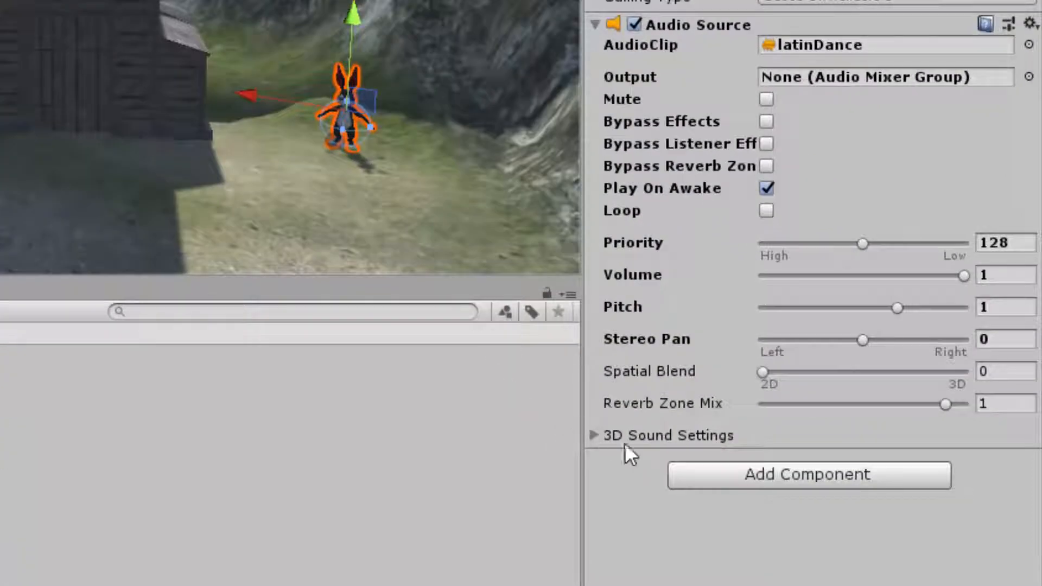
# Step: Set the Max Distance in the 3D sound settings of the rabbit's audio source to 50
pyautogui.click(594, 434)
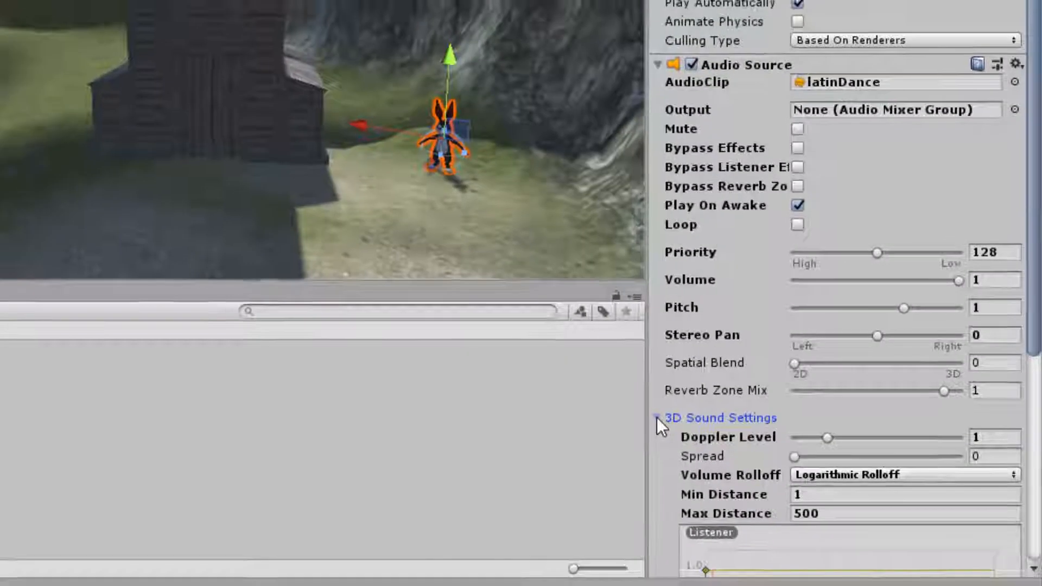
pyautogui.scroll(-4, 736, 400)
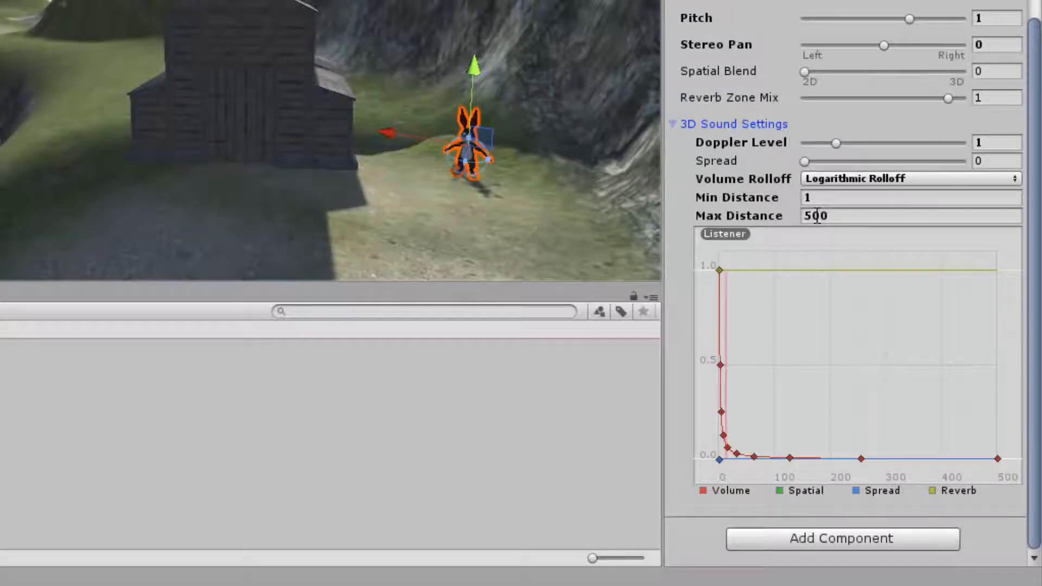
pyautogui.click(845, 217)
pyautogui.press('BackSpace')
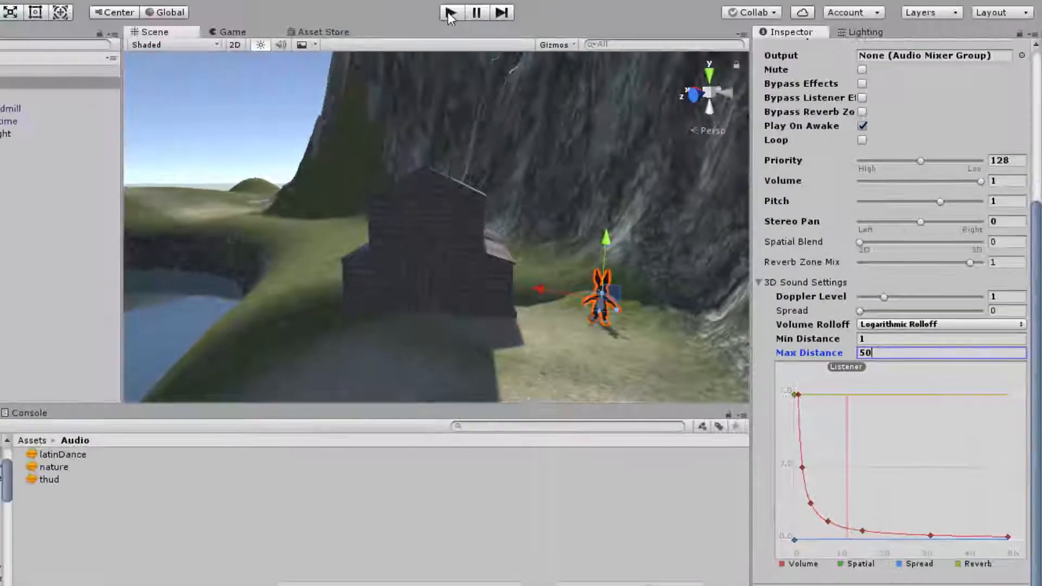
# Step: Playtest the scene, walking away from and back toward the rabbit to compare its music volume with the listener distance, and stop the game
pyautogui.click(449, 13)
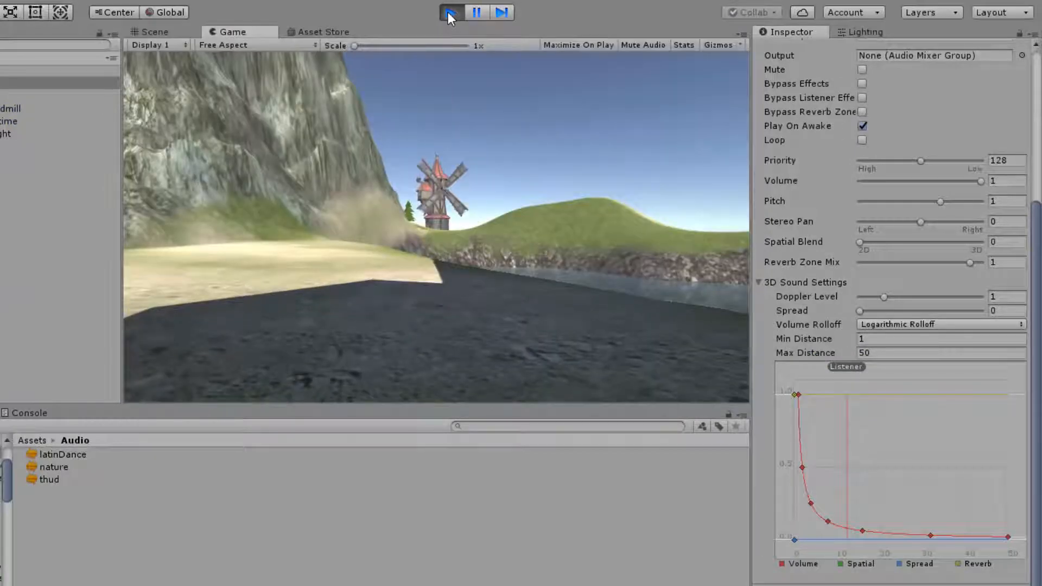
pyautogui.press('w')
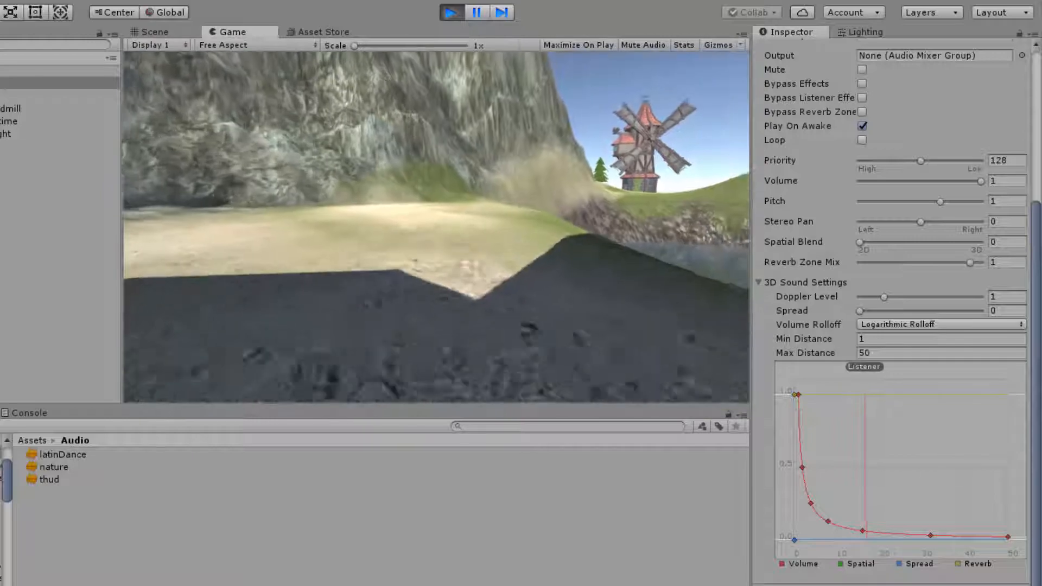
pyautogui.press('w')
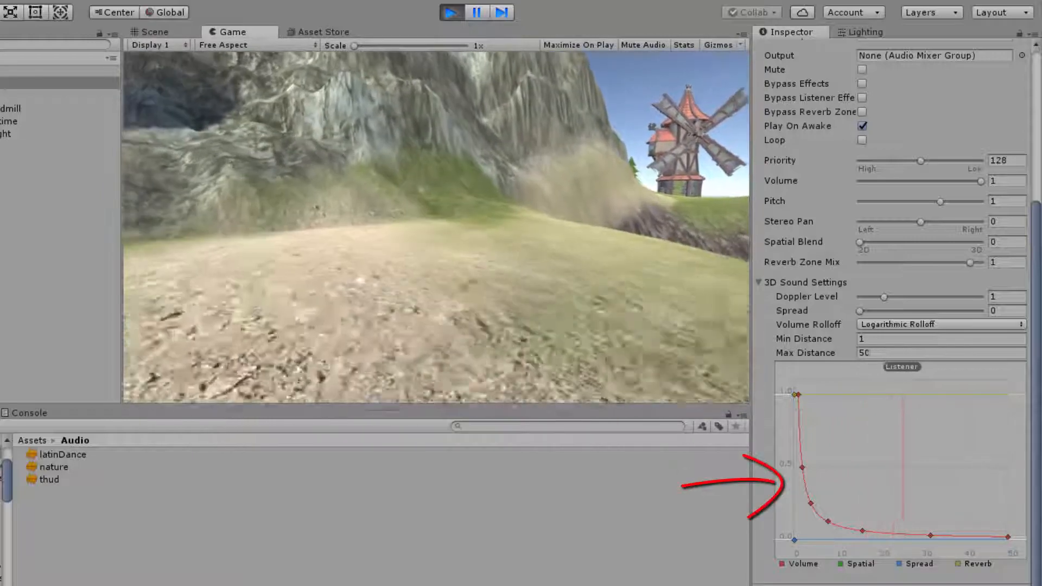
pyautogui.press('w')
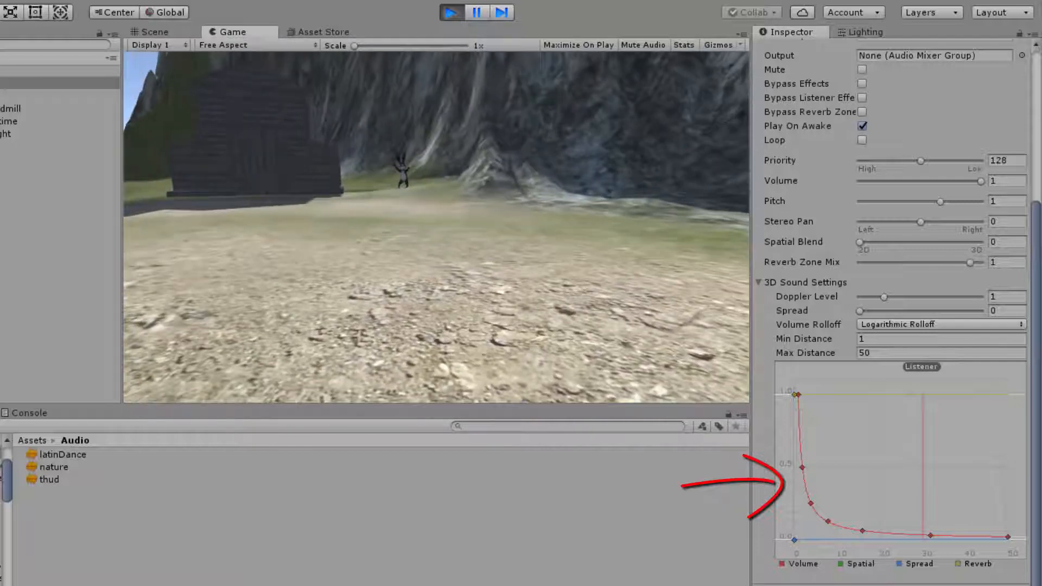
pyautogui.press('w')
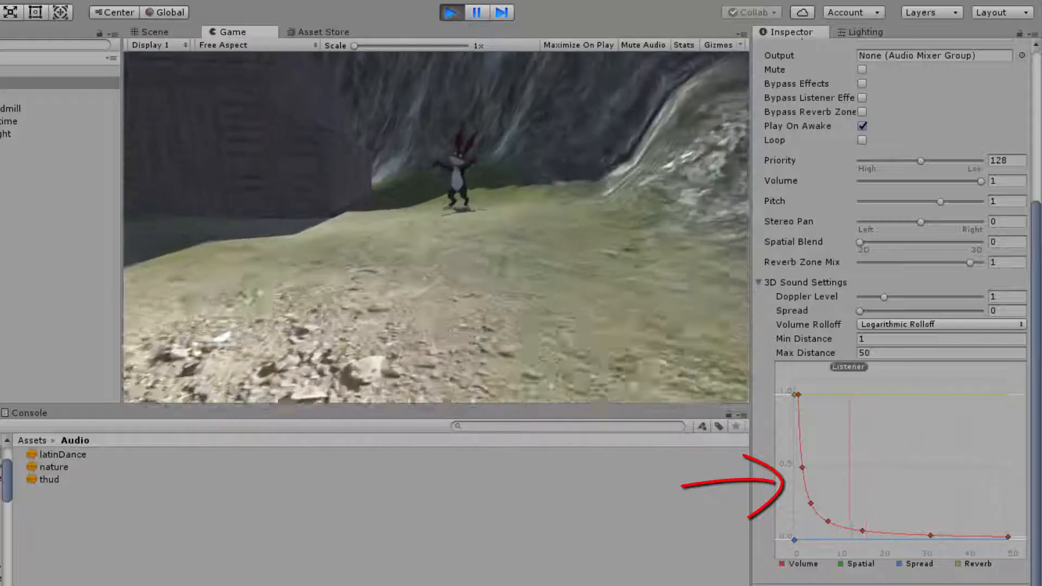
pyautogui.press('w')
pyautogui.press('s')
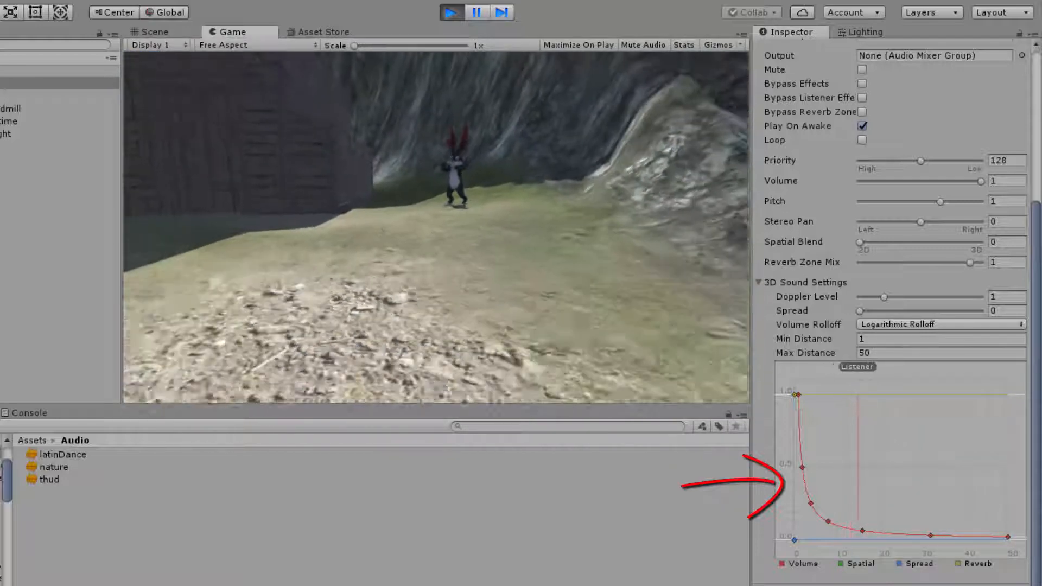
pyautogui.press('s')
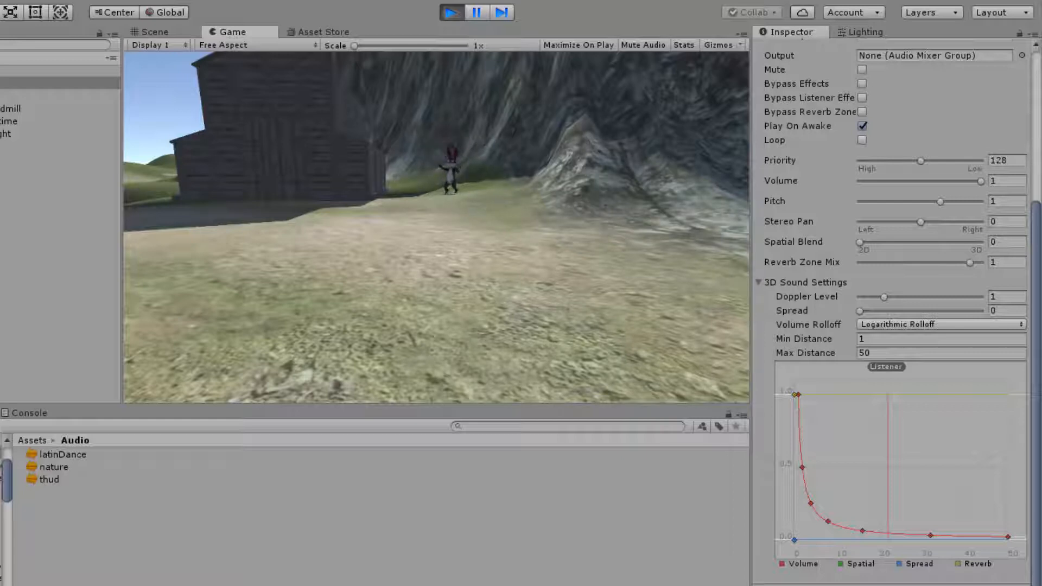
pyautogui.press('Escape')
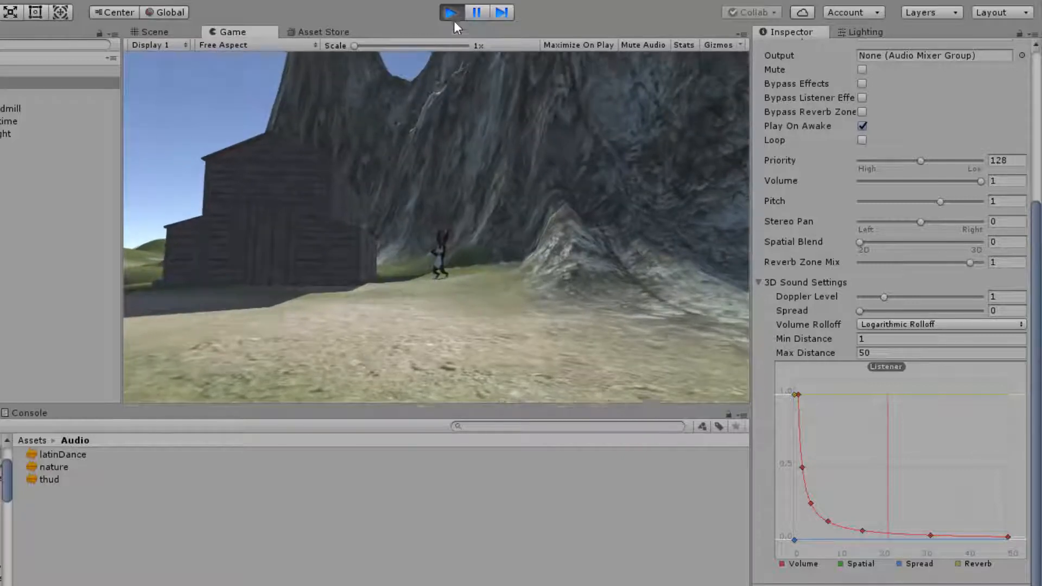
pyautogui.click(454, 17)
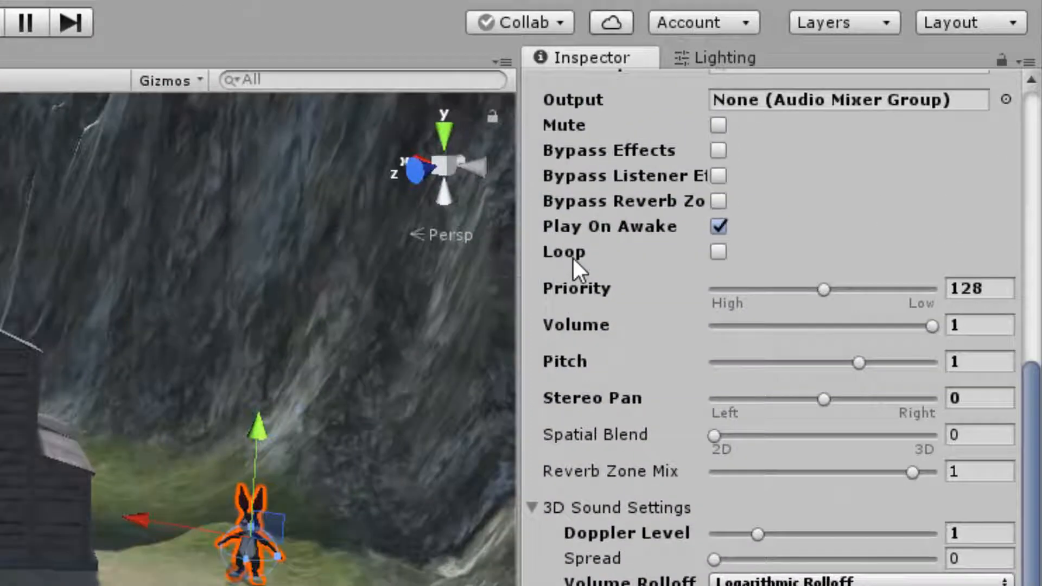
# Step: Enable looping on the audio sources of both the Rabbit and nature objects
pyautogui.click(719, 252)
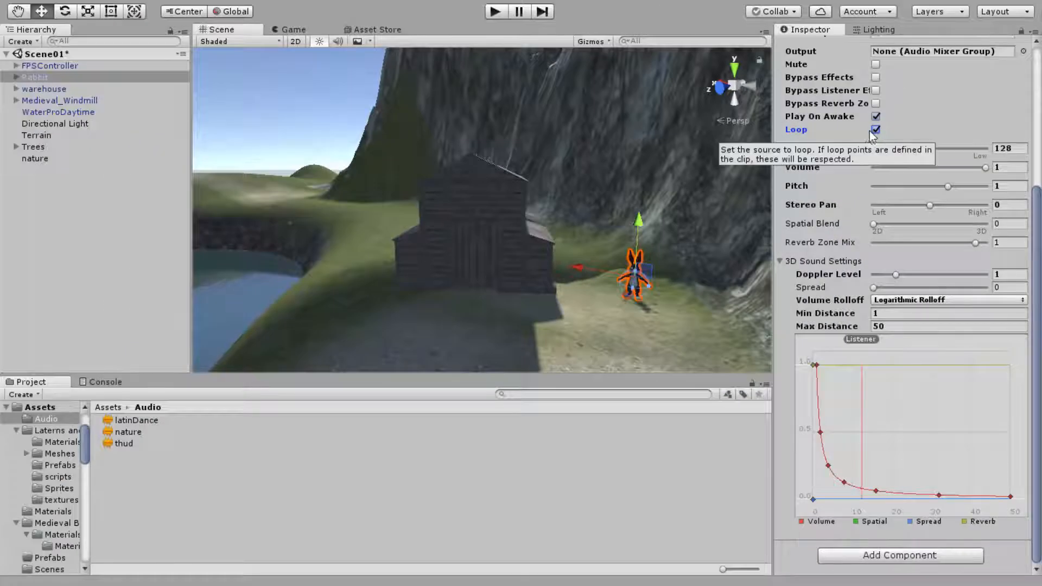
pyautogui.click(34, 160)
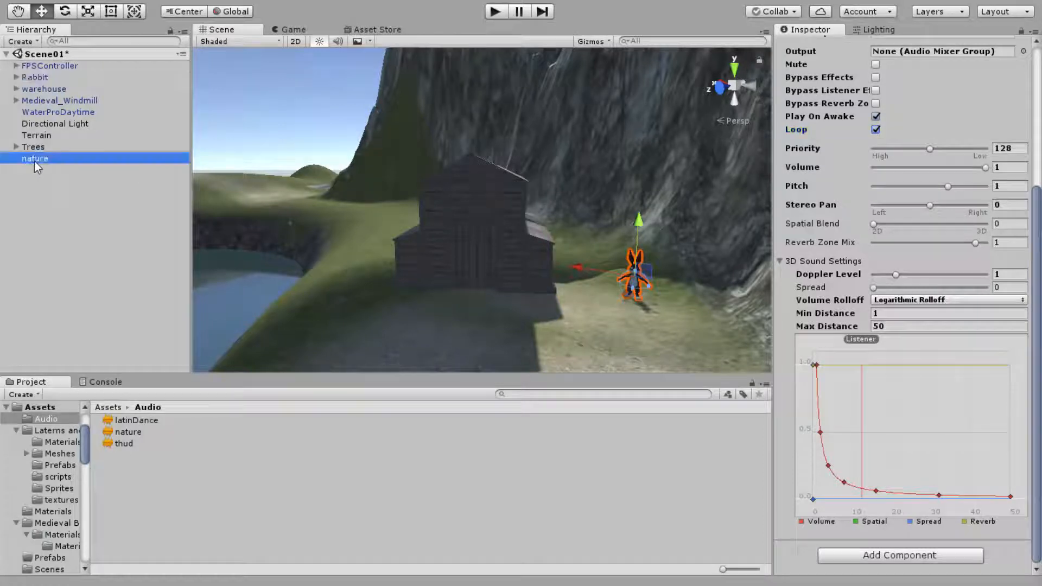
pyautogui.click(876, 132)
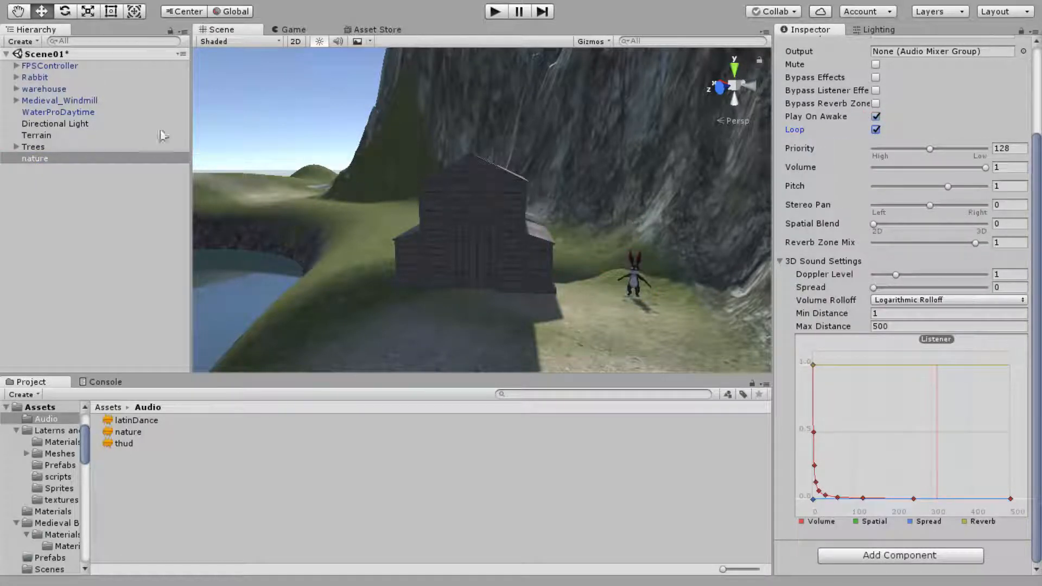
# Step: Set the Spatial Blend of the Rabbit's audio source to 1, fully 3D
pyautogui.click(52, 79)
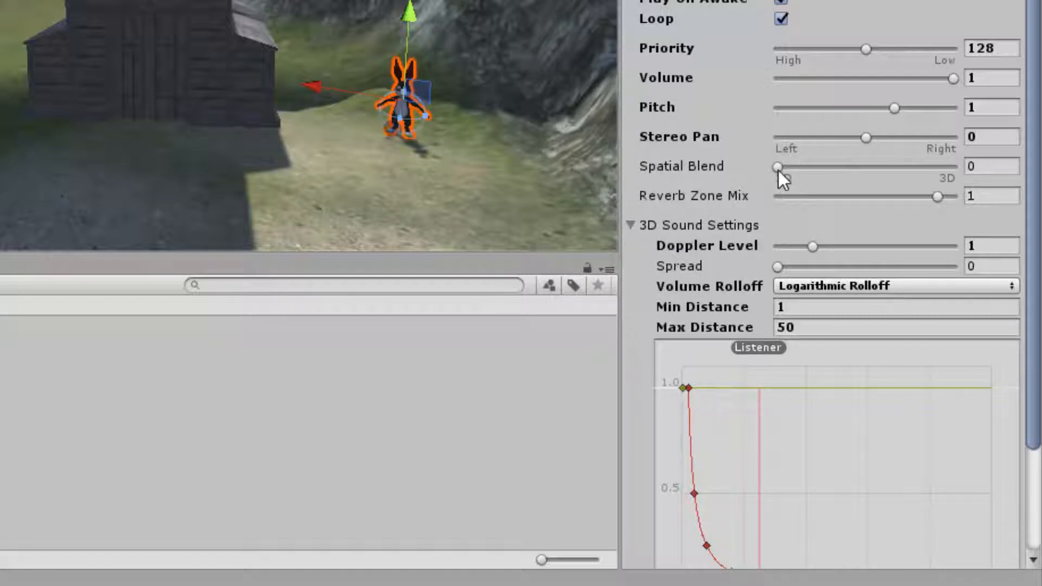
pyautogui.moveTo(779, 170); pyautogui.dragTo(981, 166)
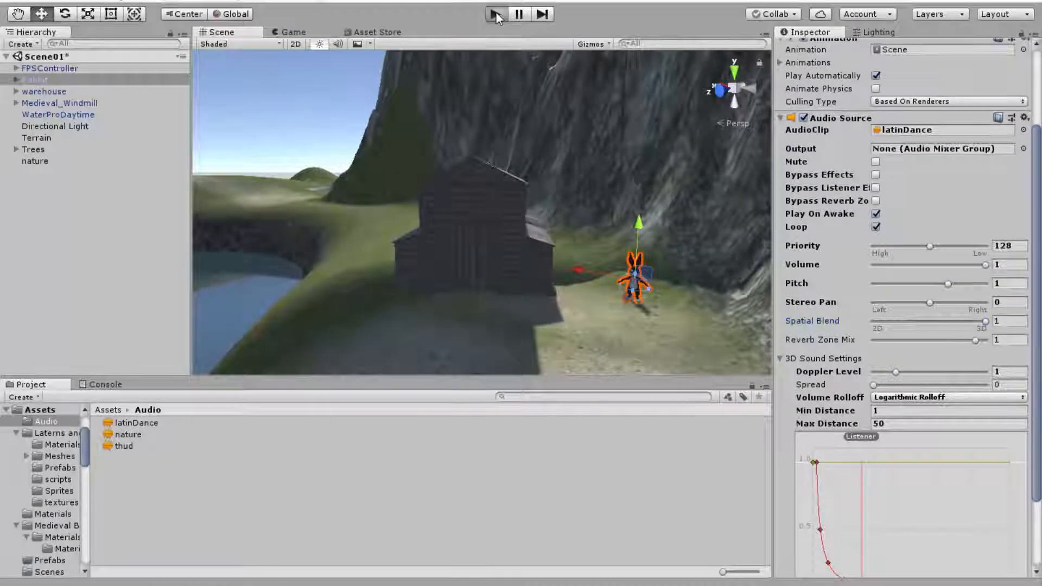
# Step: Playtest the 3D sound by walking far from the rabbit and back up to it while watching the listener on the rolloff graph; stop the game
pyautogui.click(495, 15)
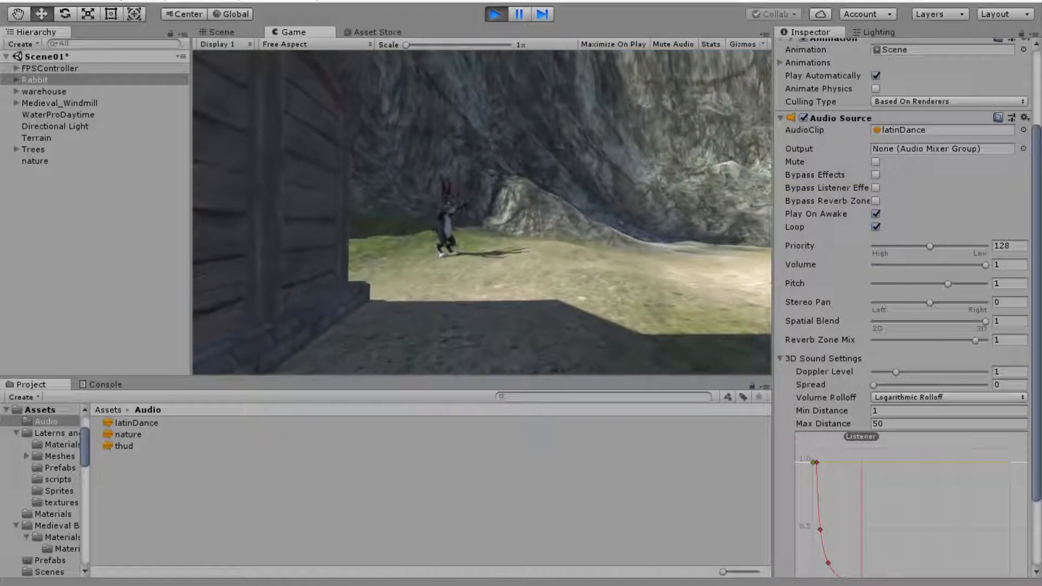
pyautogui.press('w')
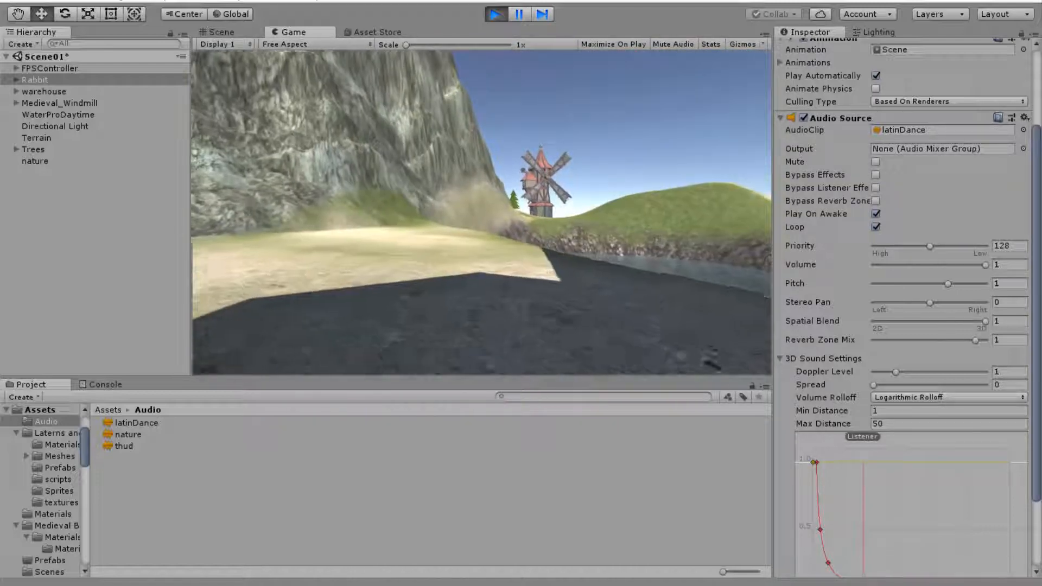
pyautogui.press('w')
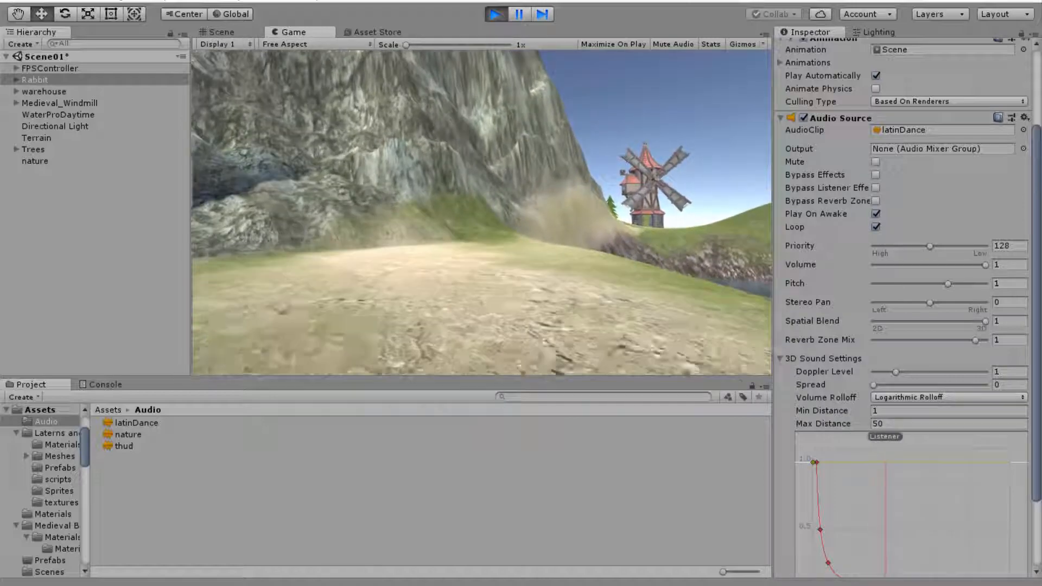
pyautogui.press('w')
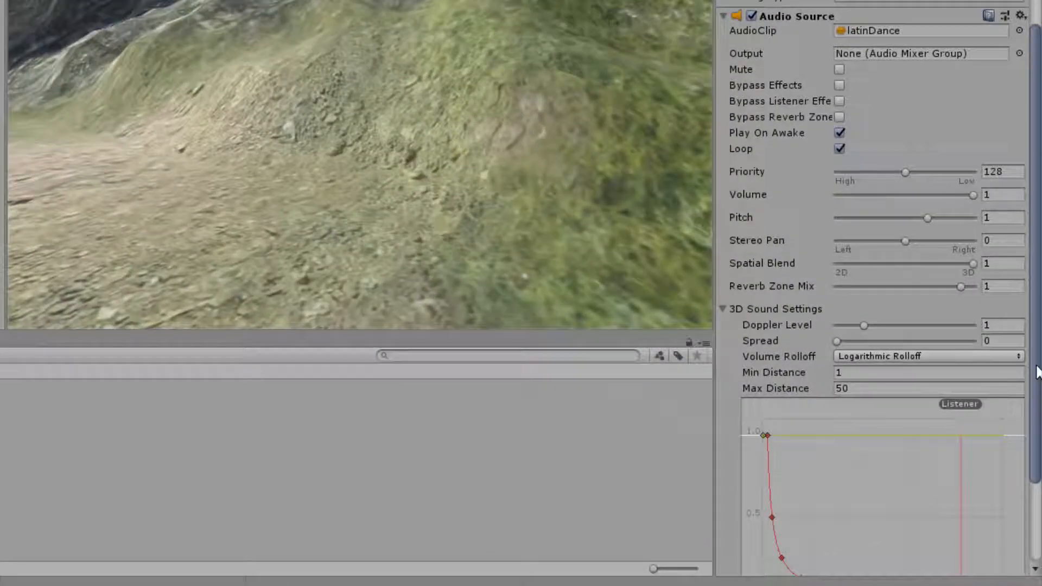
pyautogui.moveTo(1037, 366); pyautogui.dragTo(1026, 457)
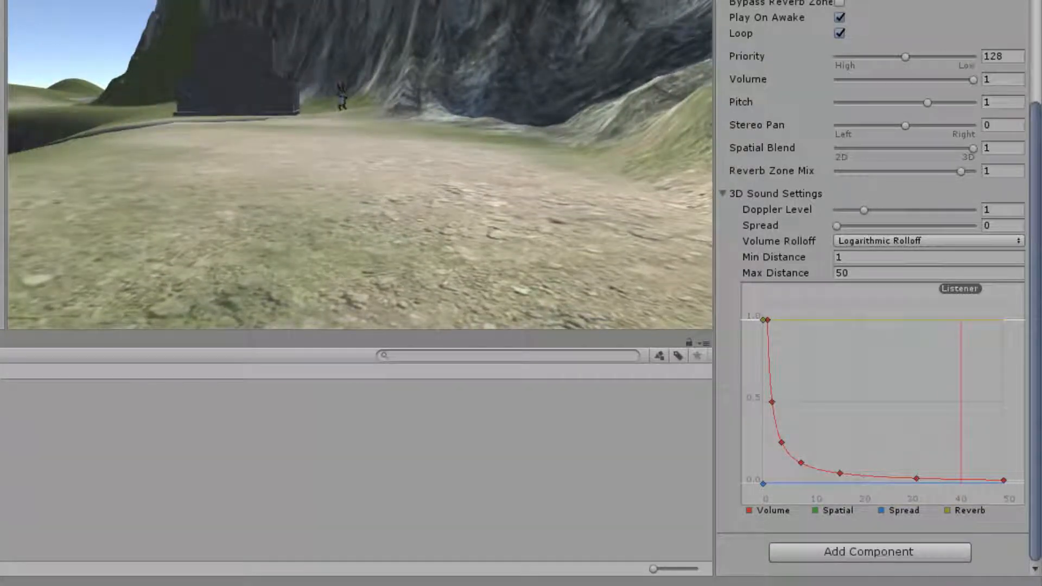
pyautogui.press('w')
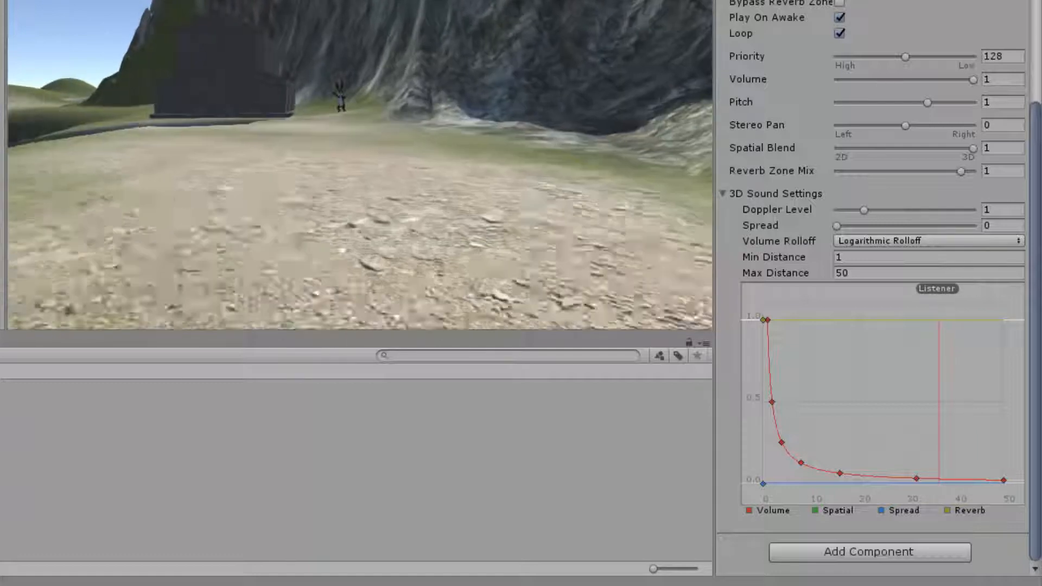
pyautogui.press('w')
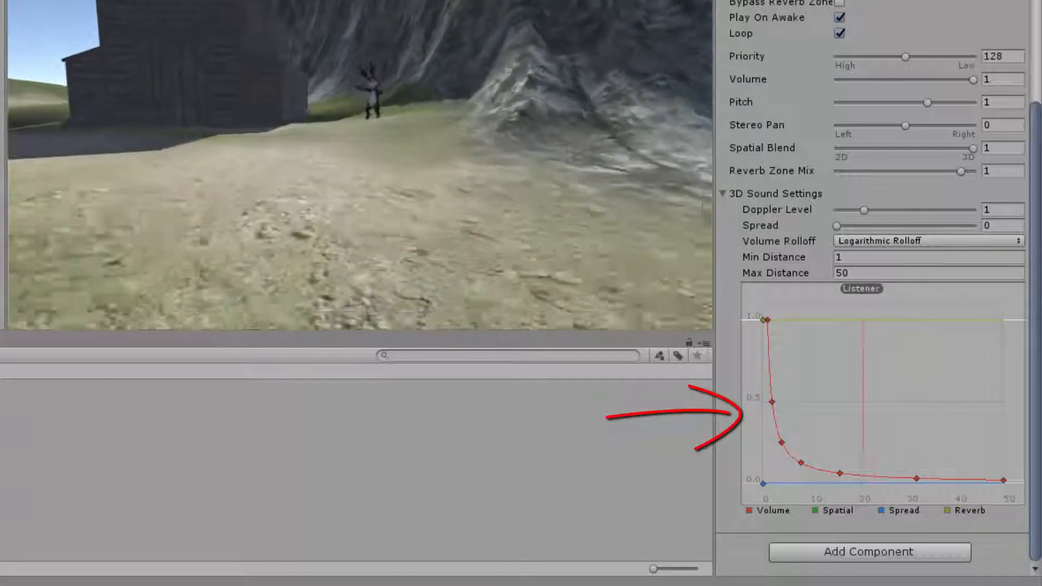
pyautogui.press('w')
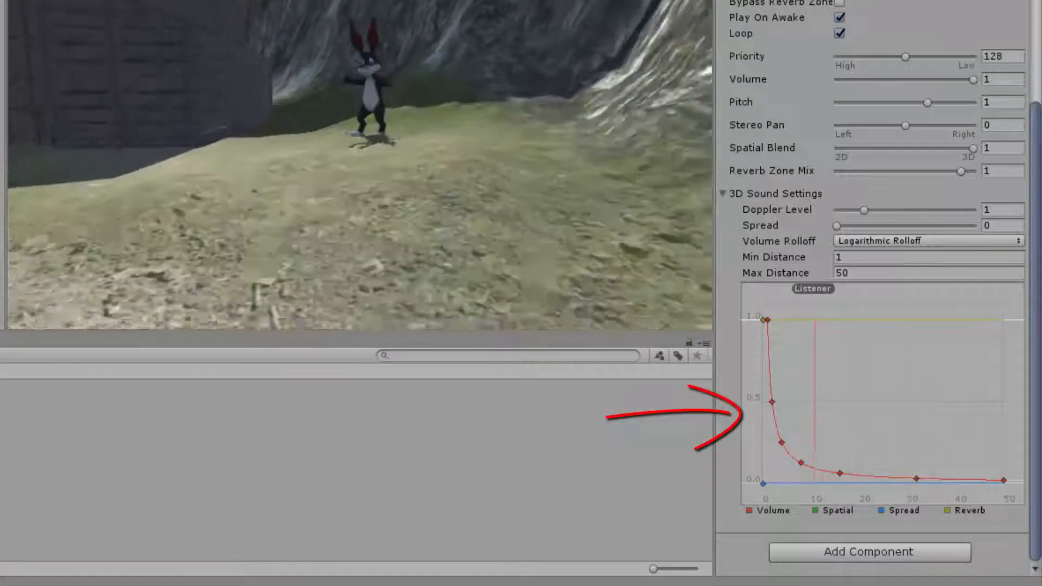
pyautogui.press('w')
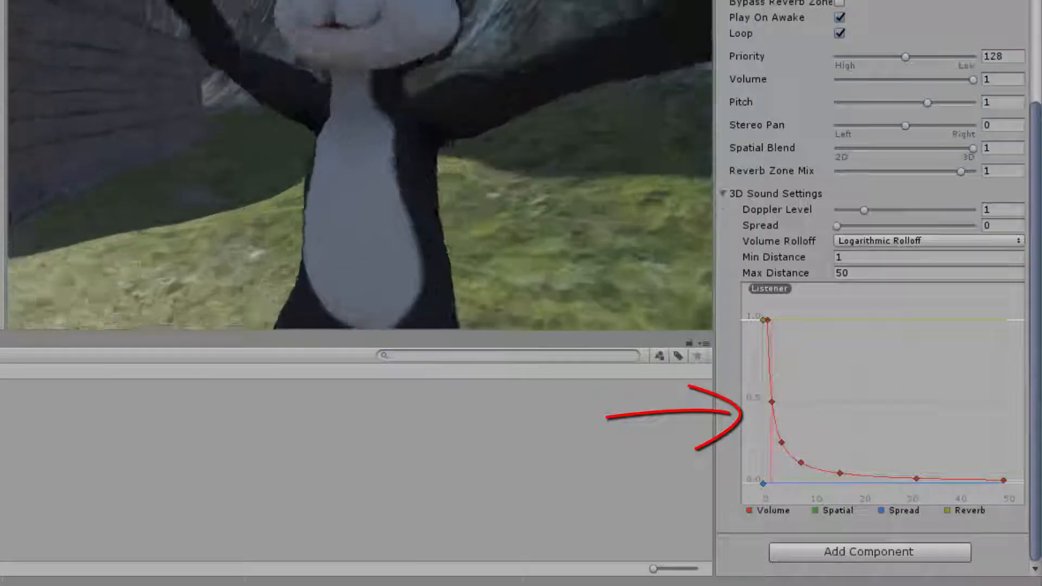
pyautogui.press('s')
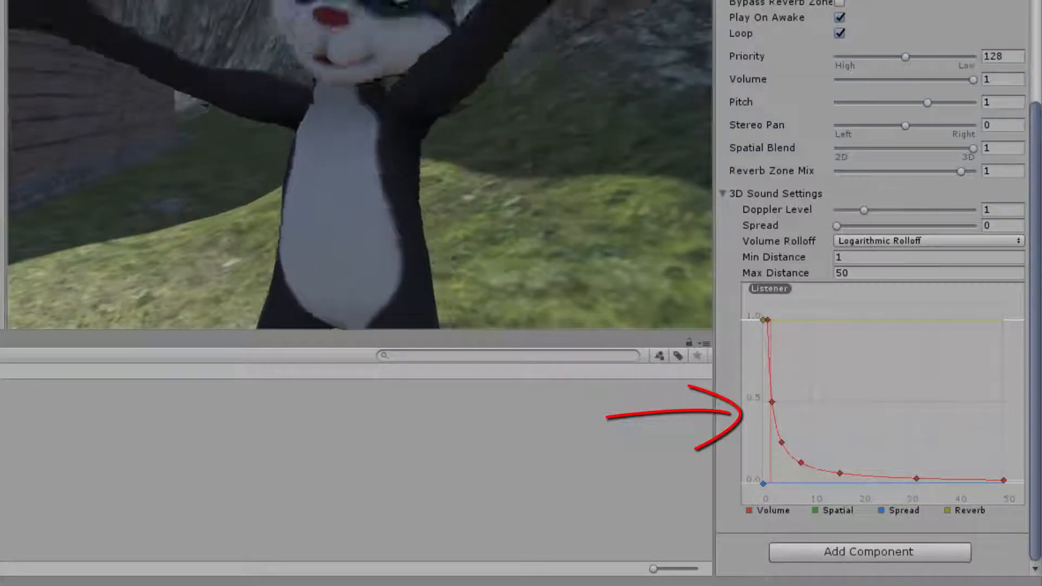
pyautogui.press('s')
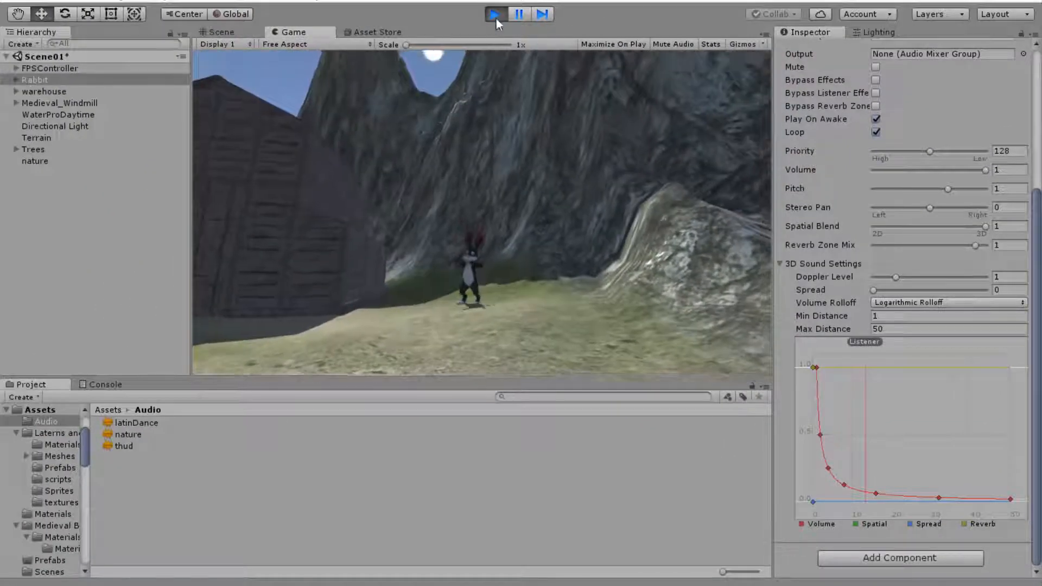
pyautogui.click(495, 15)
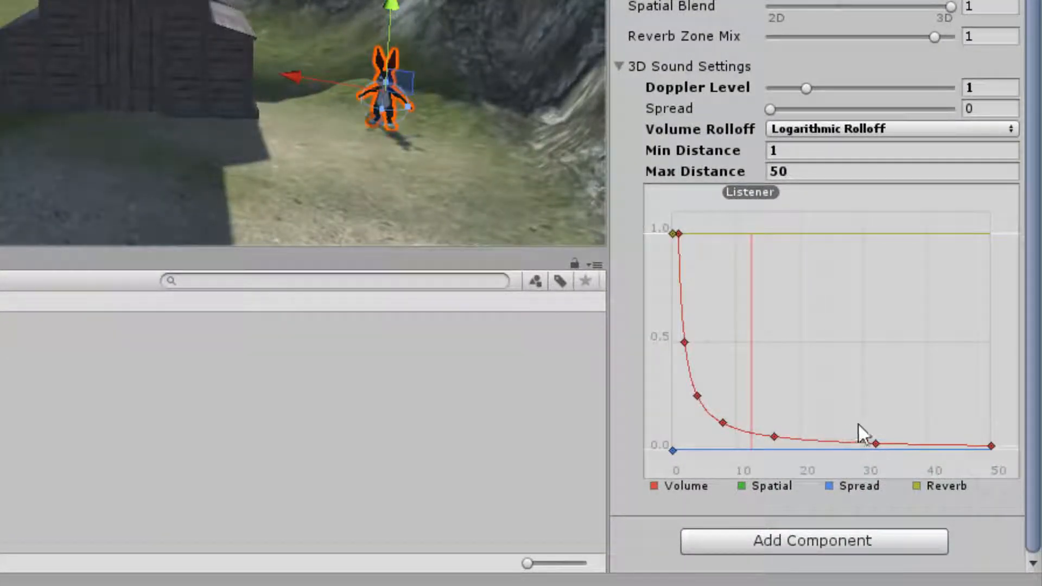
# Step: Change the volume rolloff of the rabbit's audio source to Linear Rolloff
pyautogui.click(851, 128)
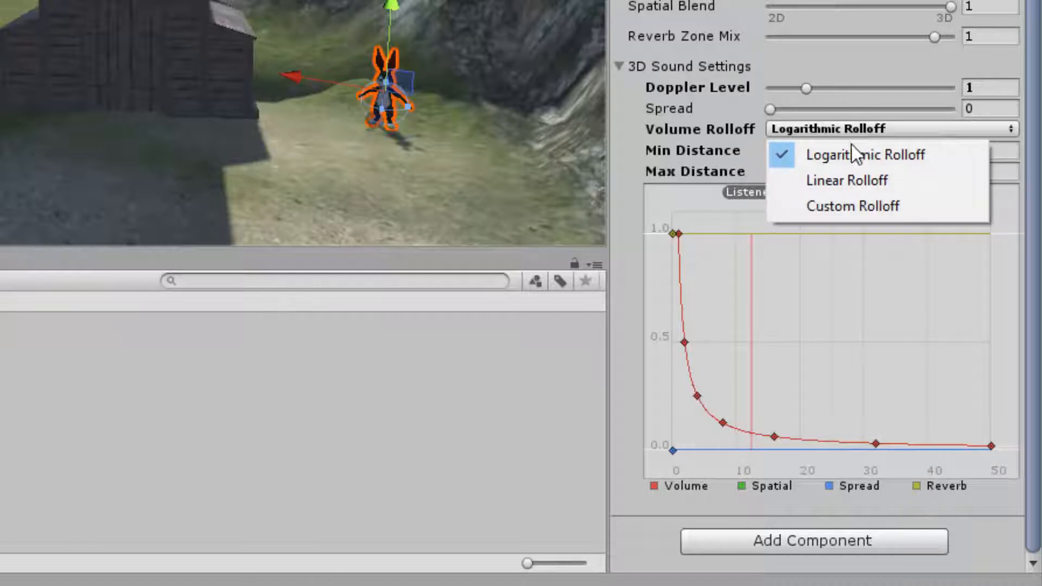
pyautogui.click(848, 180)
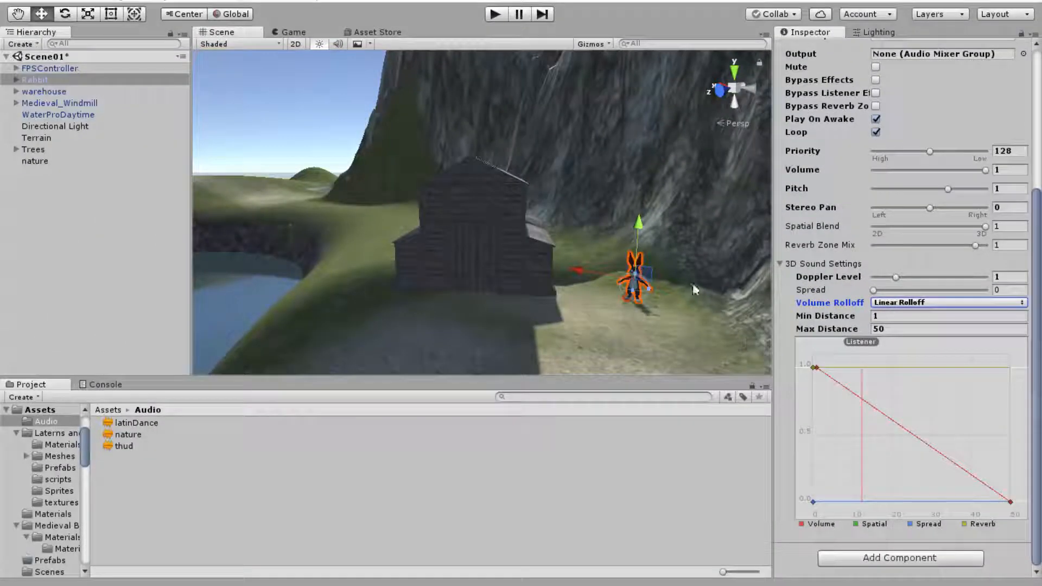
# Step: Playtest the linear rolloff by walking far from the rabbit and back up to it while watching the listener on the graph; stop the game
pyautogui.click(495, 15)
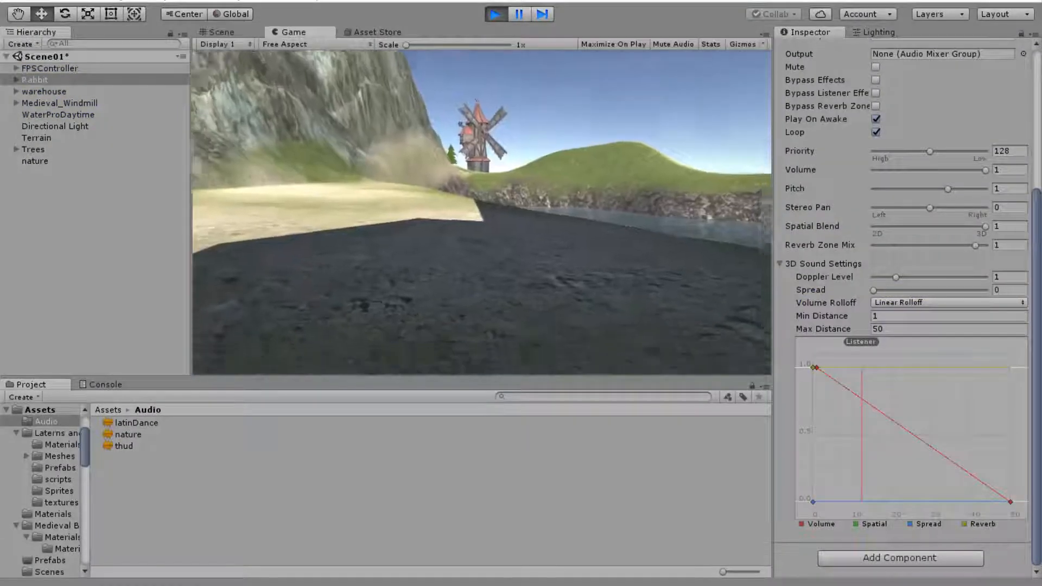
pyautogui.press('w')
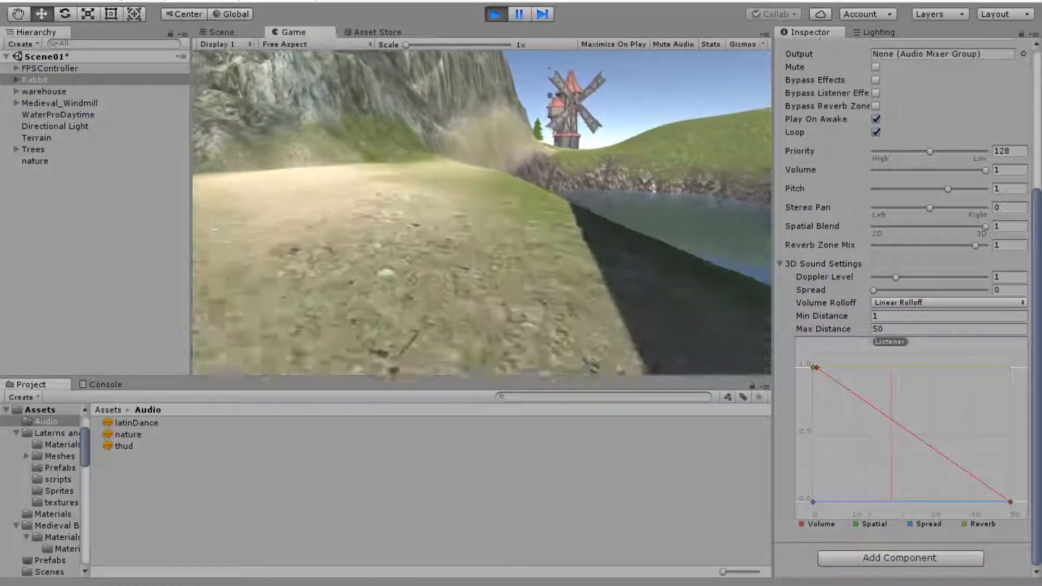
pyautogui.press('w')
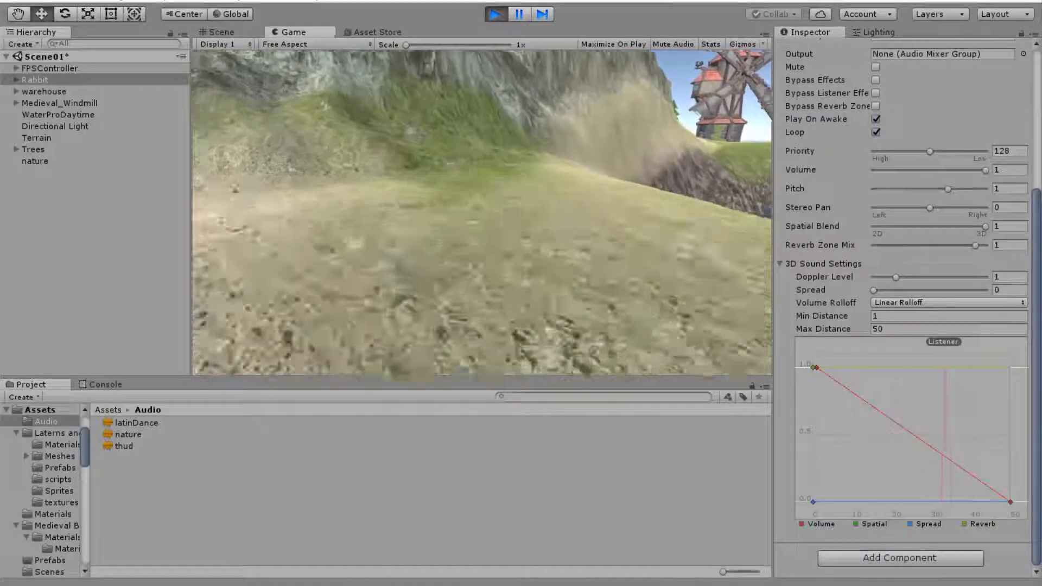
pyautogui.press('w')
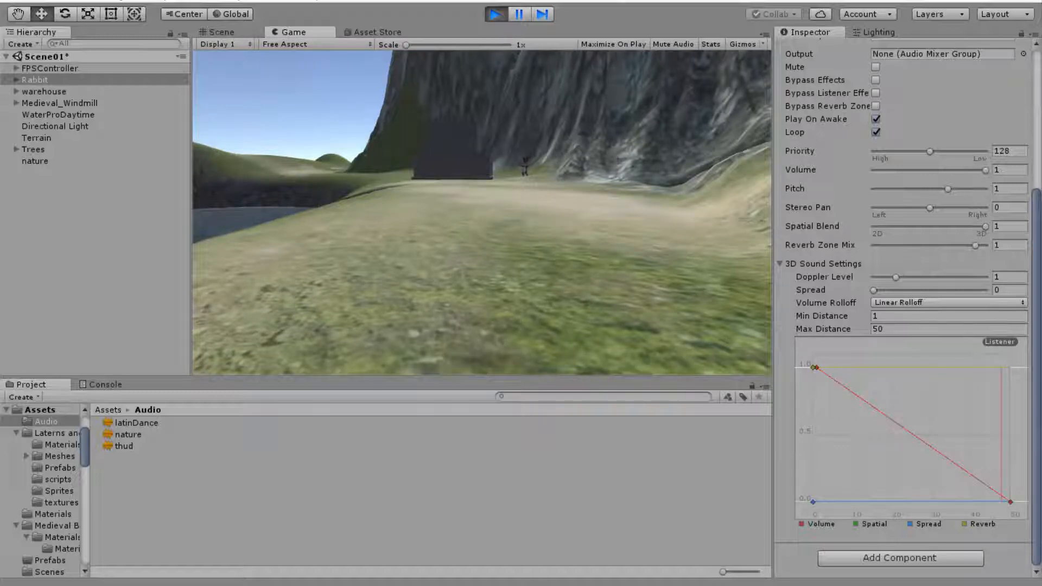
pyautogui.press('w')
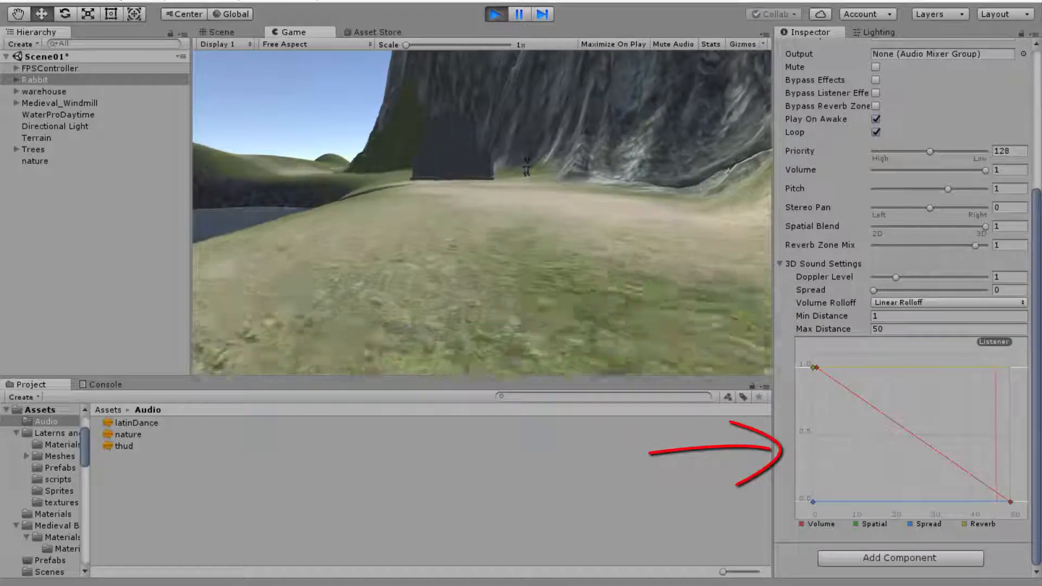
pyautogui.press('w')
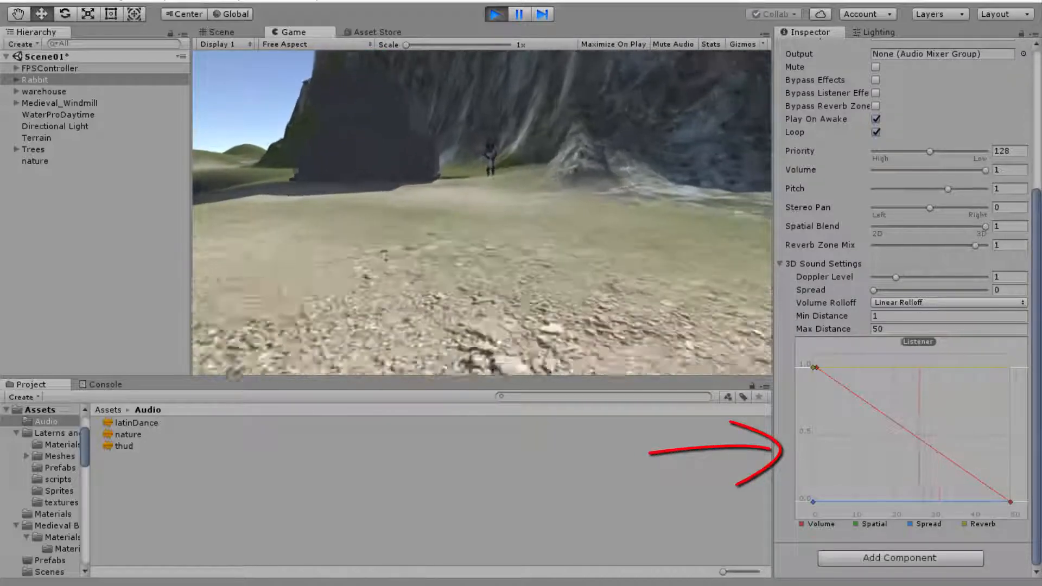
pyautogui.press('w')
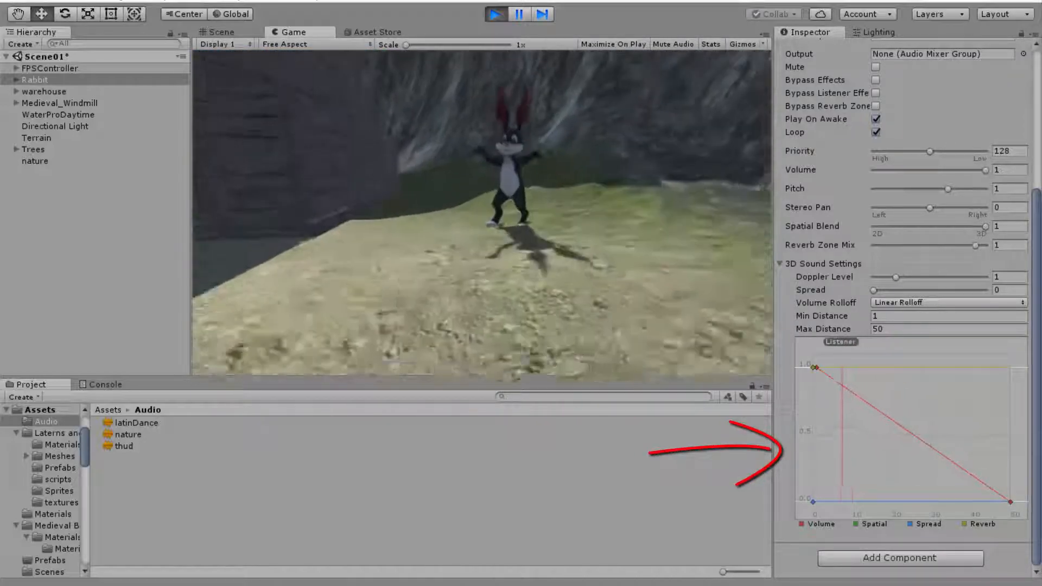
pyautogui.press('s')
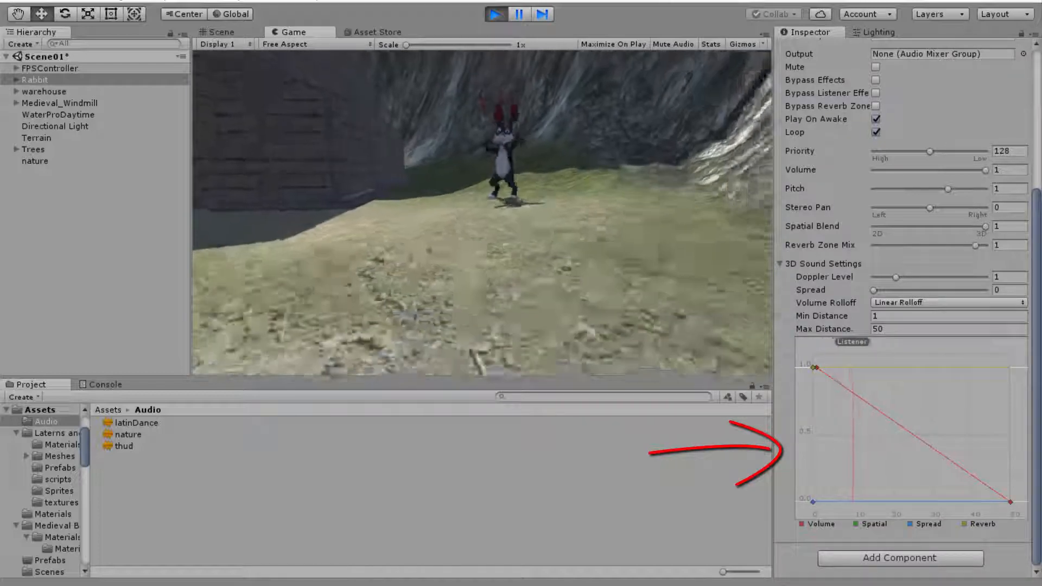
pyautogui.press('s')
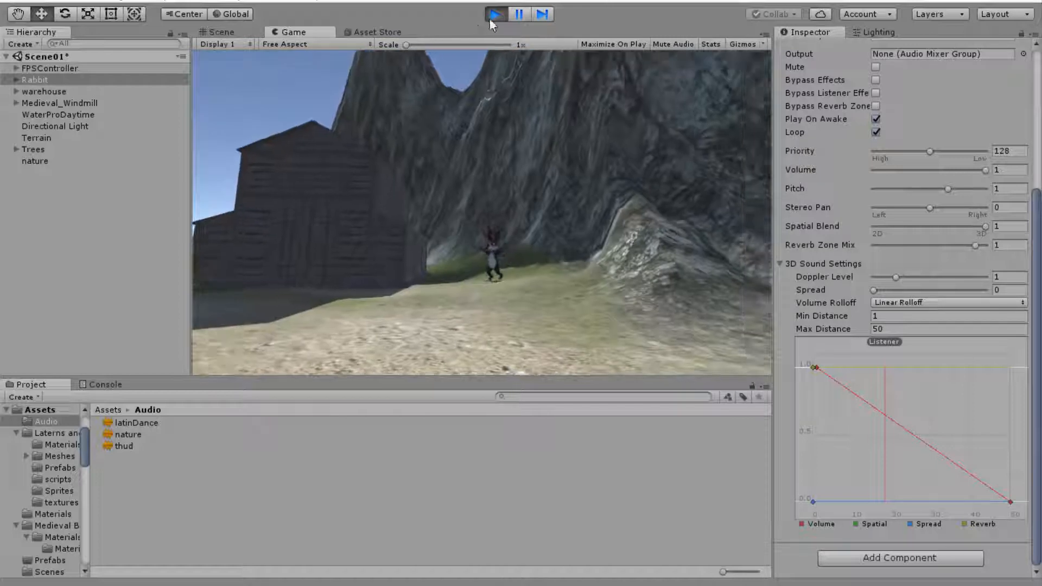
pyautogui.click(490, 19)
# Step: Set the rabbit's volume rolloff back to Logarithmic Rolloff and playtest it by walking away and then up close to the rabbit; stop the game
pyautogui.click(937, 304)
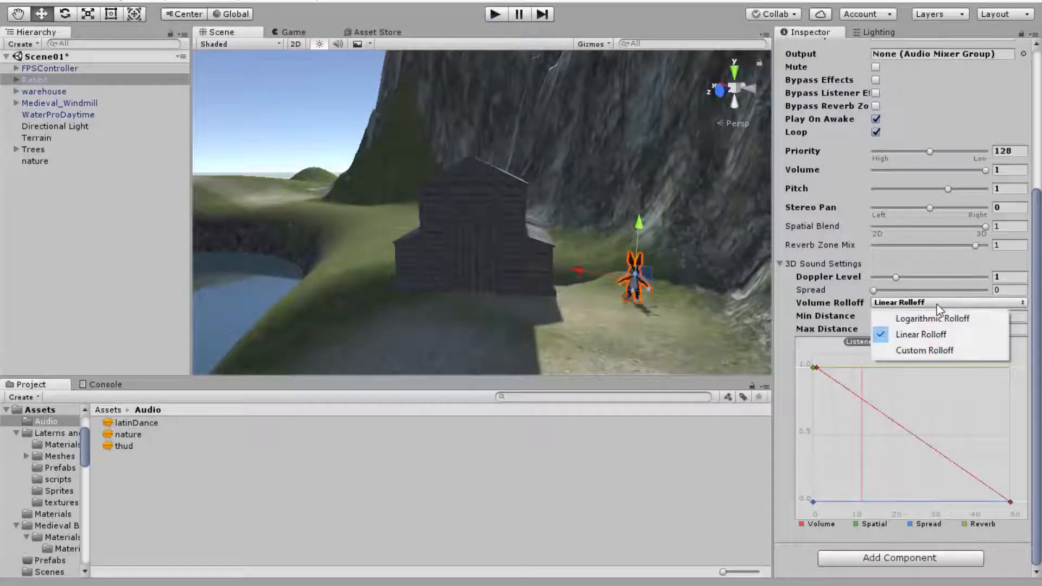
pyautogui.click(939, 318)
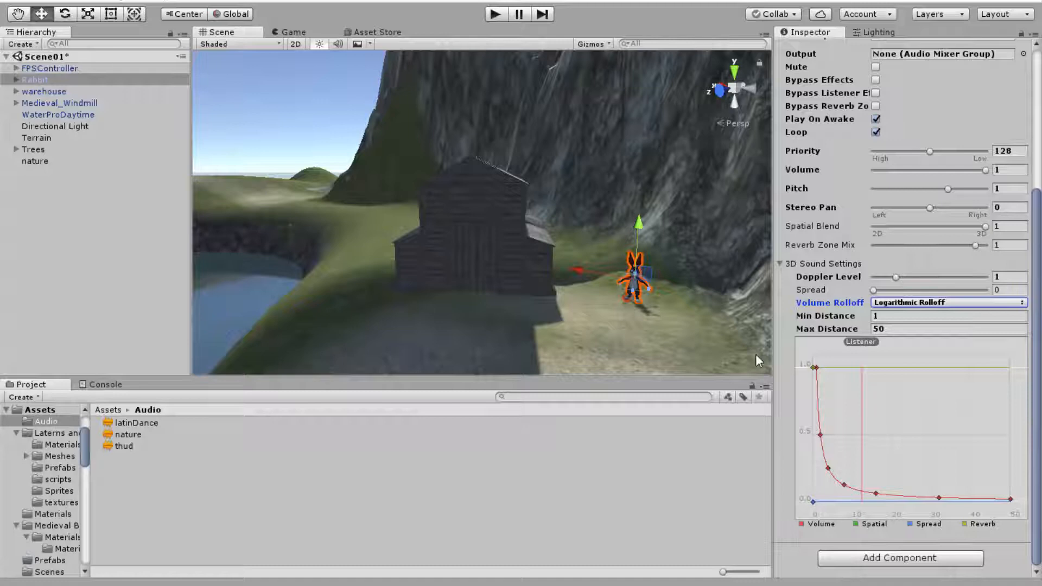
pyautogui.click(496, 13)
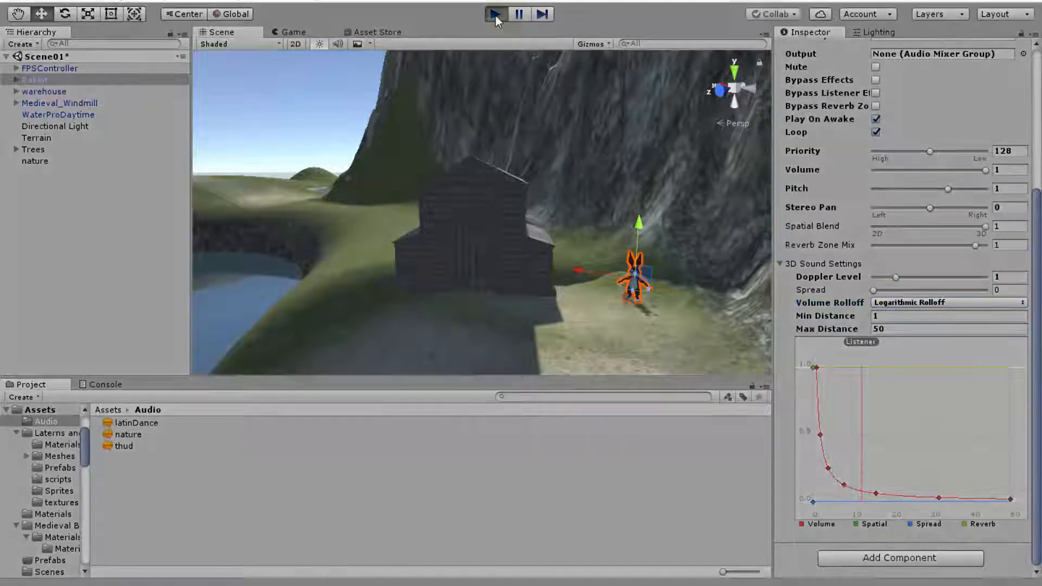
pyautogui.press('w')
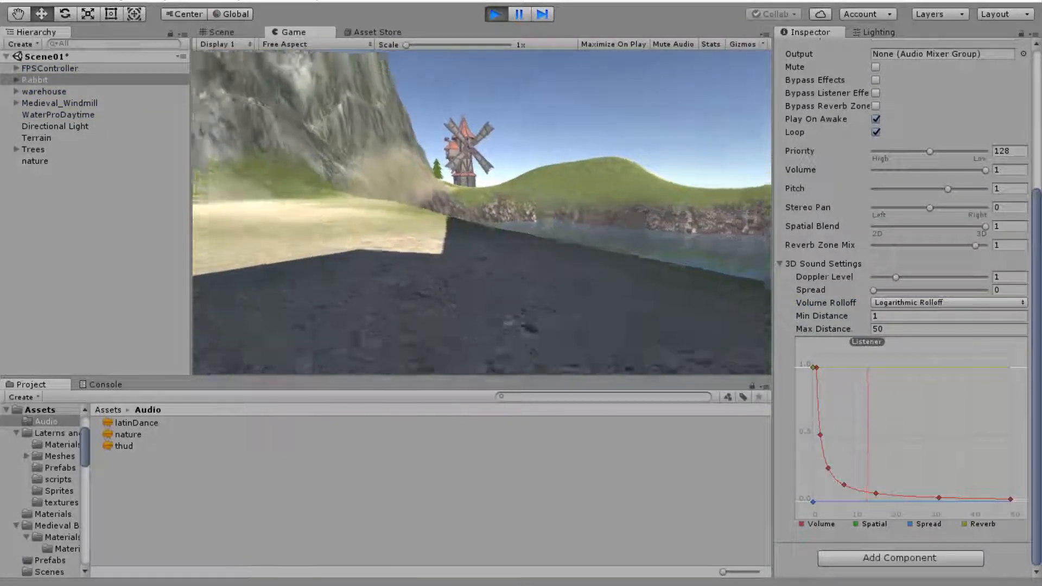
pyautogui.press('w')
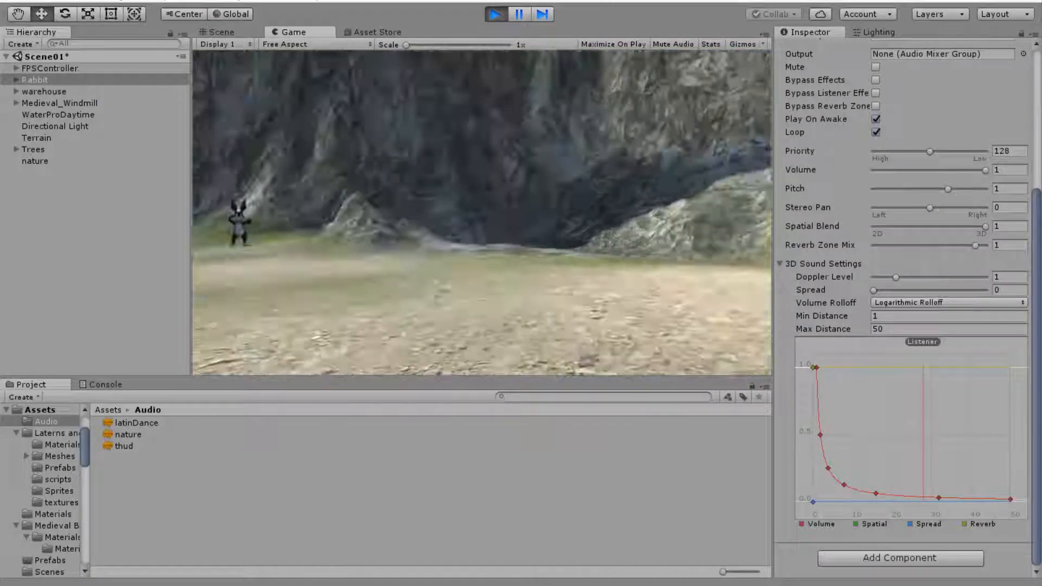
pyautogui.press('w')
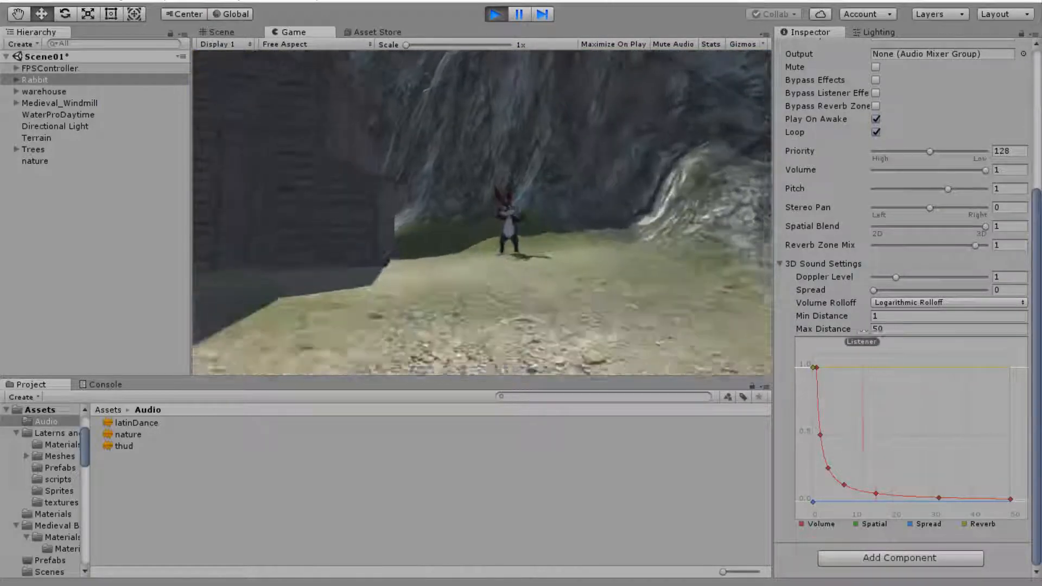
pyautogui.press('w')
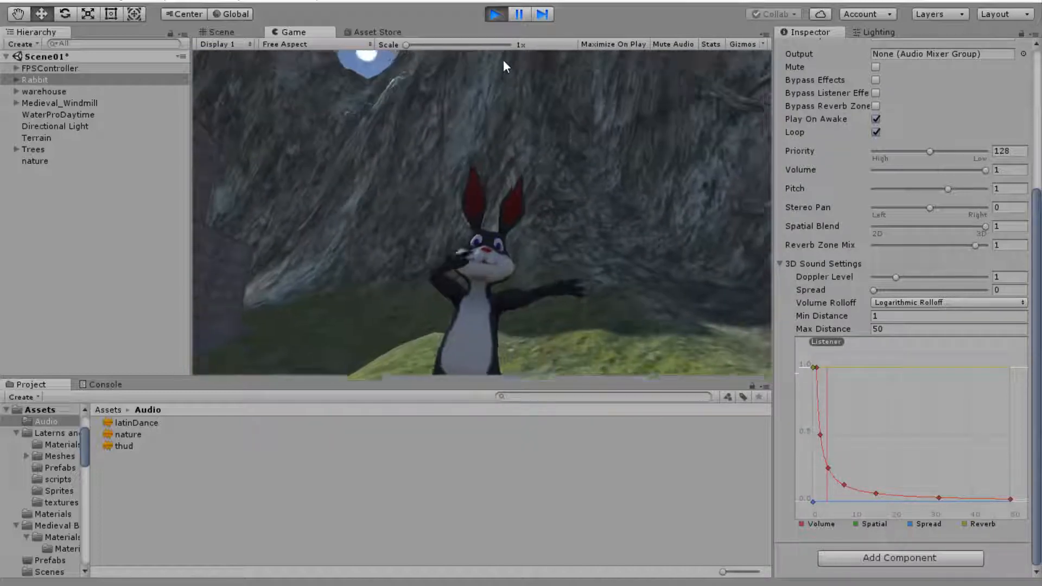
pyautogui.click(495, 14)
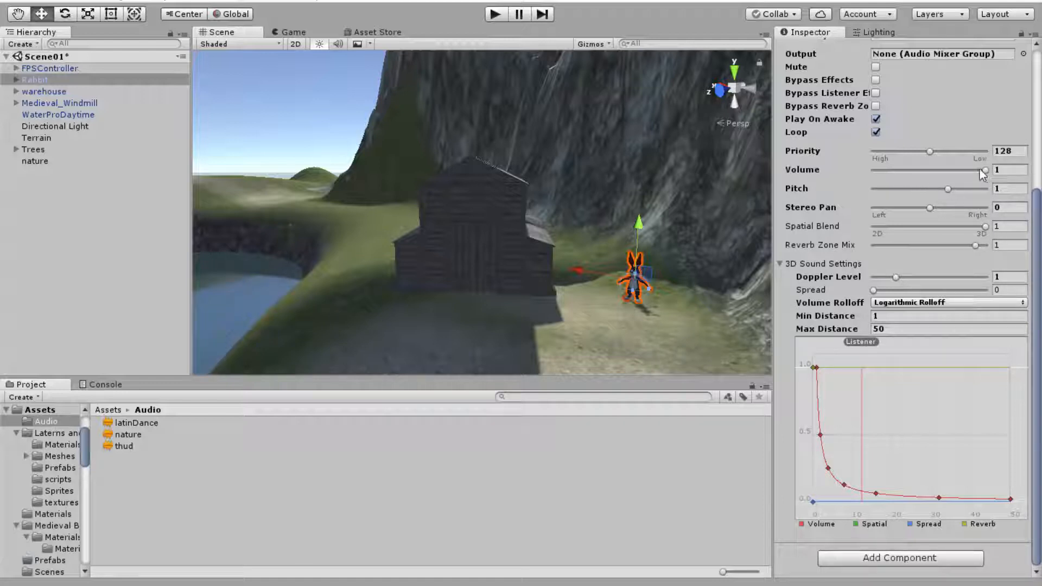
# Step: Lower the volume of the nature audio source to 0.677 and playtest the sound balance by walking up to the rabbit; stop the game
pyautogui.click(44, 162)
pyautogui.moveTo(986, 171); pyautogui.dragTo(950, 170)
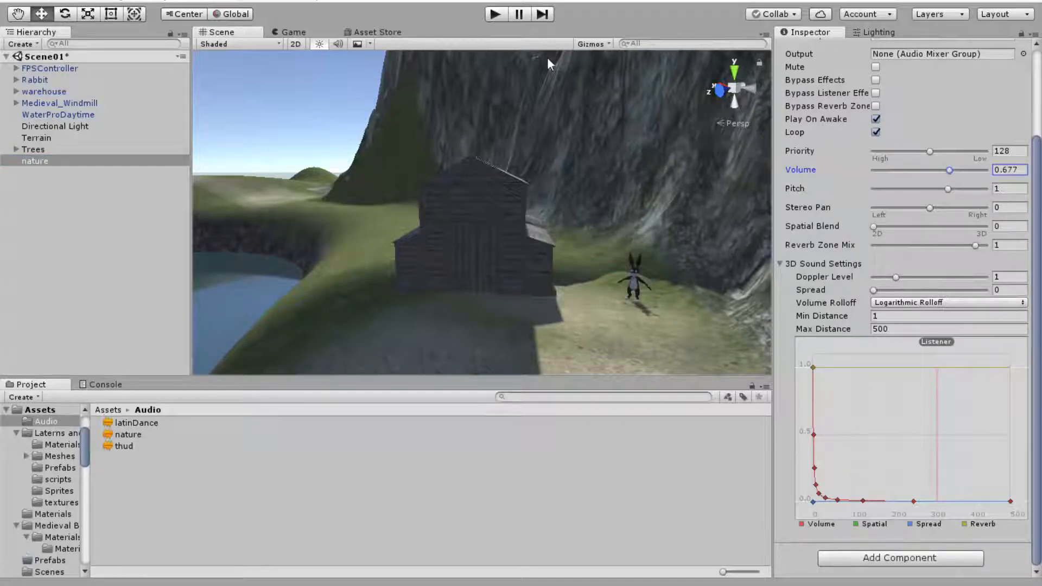
pyautogui.click(495, 14)
pyautogui.press('w')
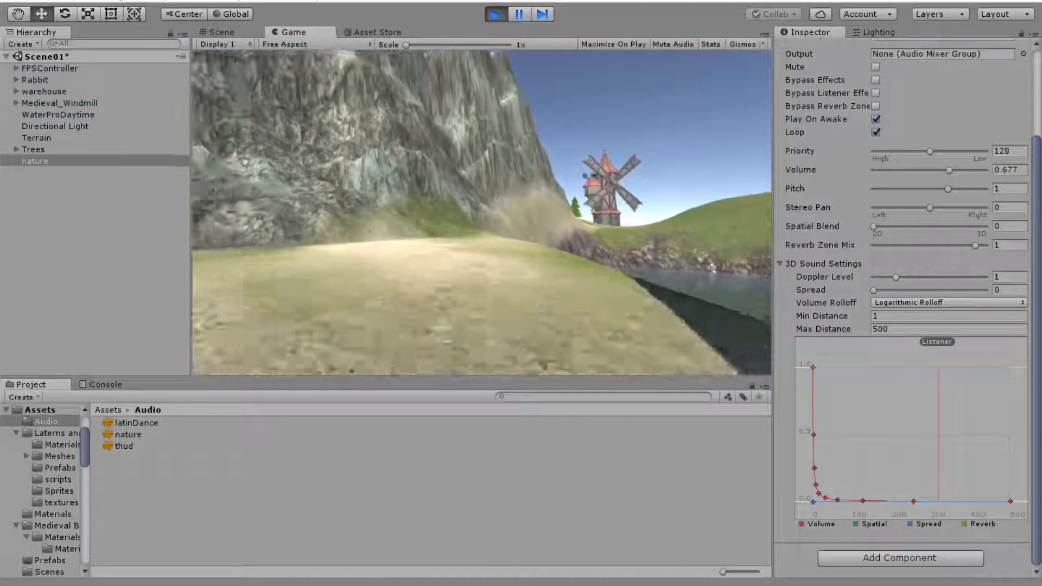
pyautogui.press('w')
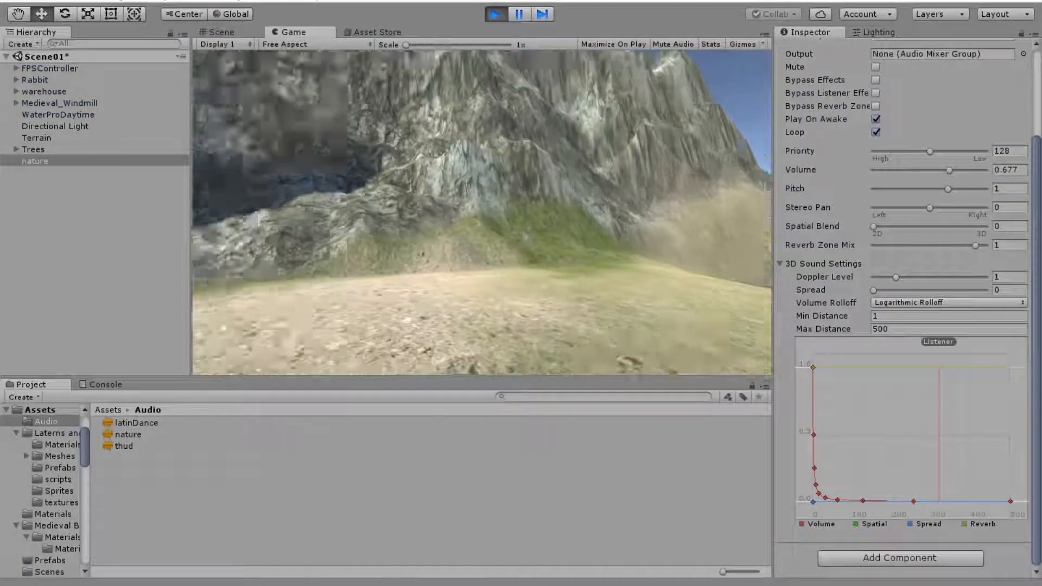
pyautogui.press('w')
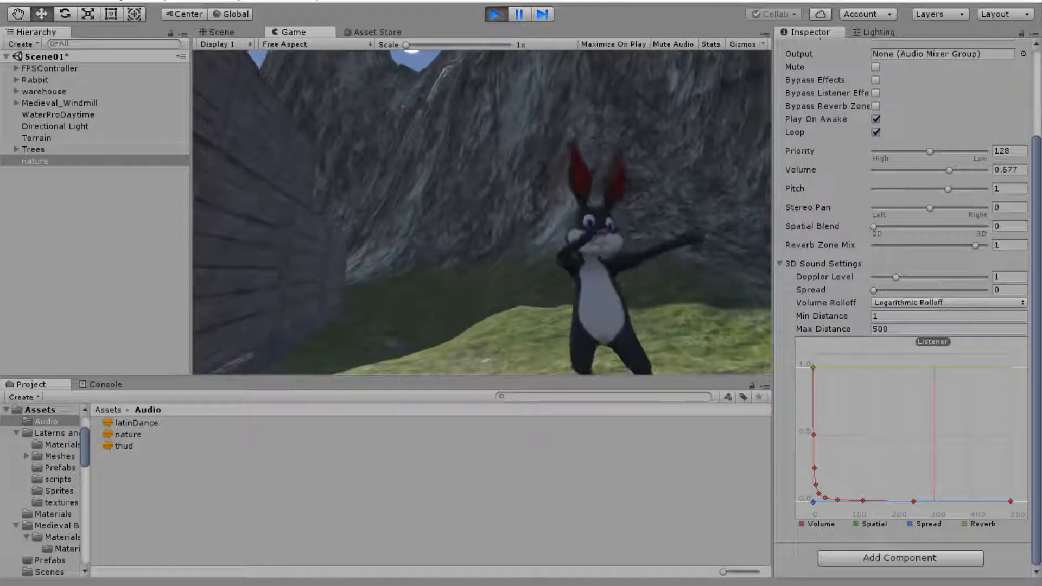
pyautogui.press('w')
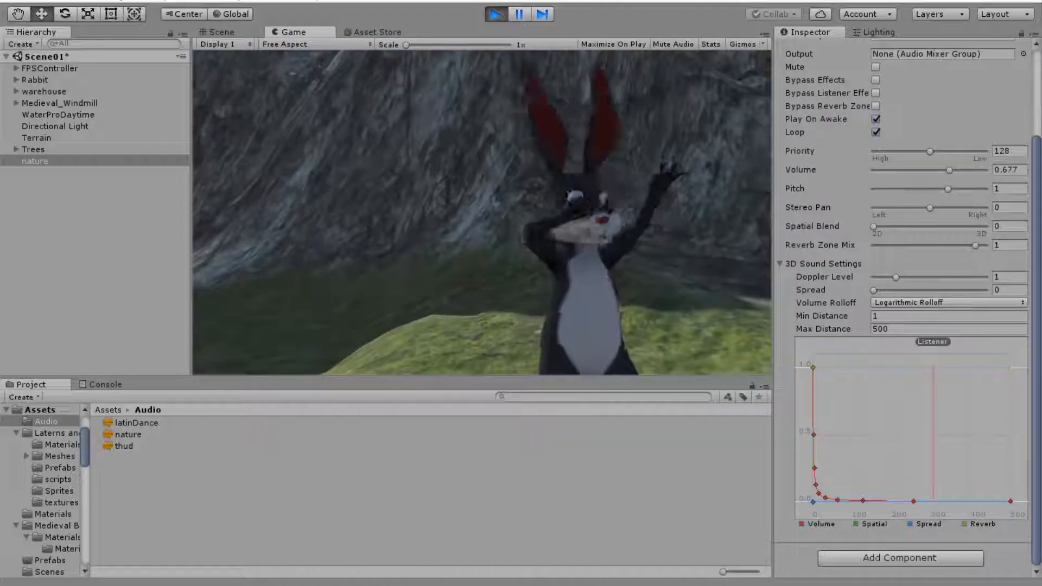
pyautogui.press('Escape')
pyautogui.click(496, 13)
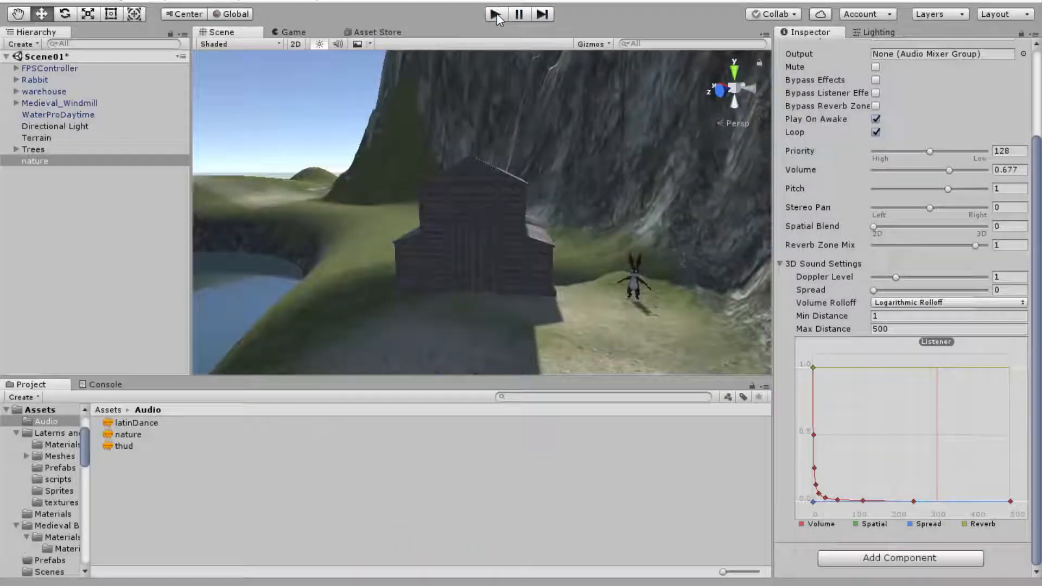
pyautogui.moveTo(837, 228)
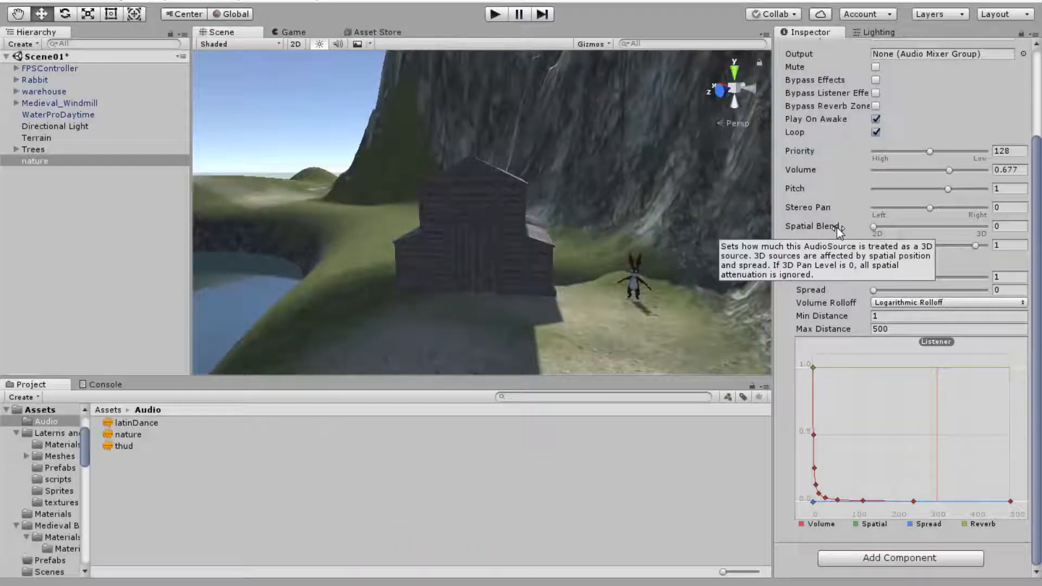